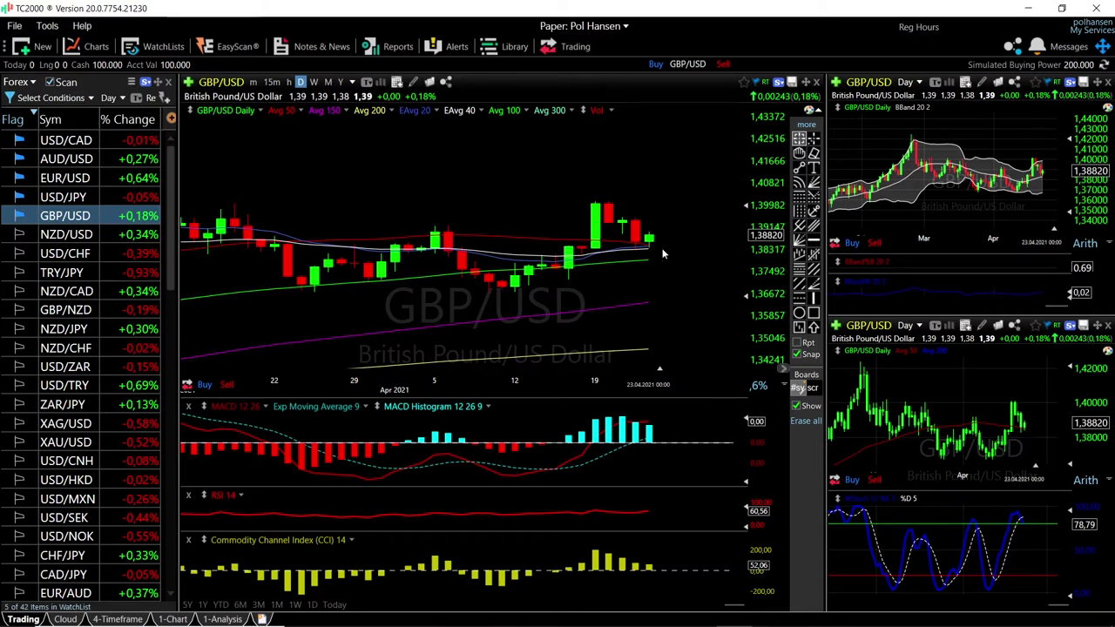
Zoom the GBP/USD chart and check the data readout of the 4.23.21 bar
scroll(653, 250, "up", 3)
left_click(633, 250)
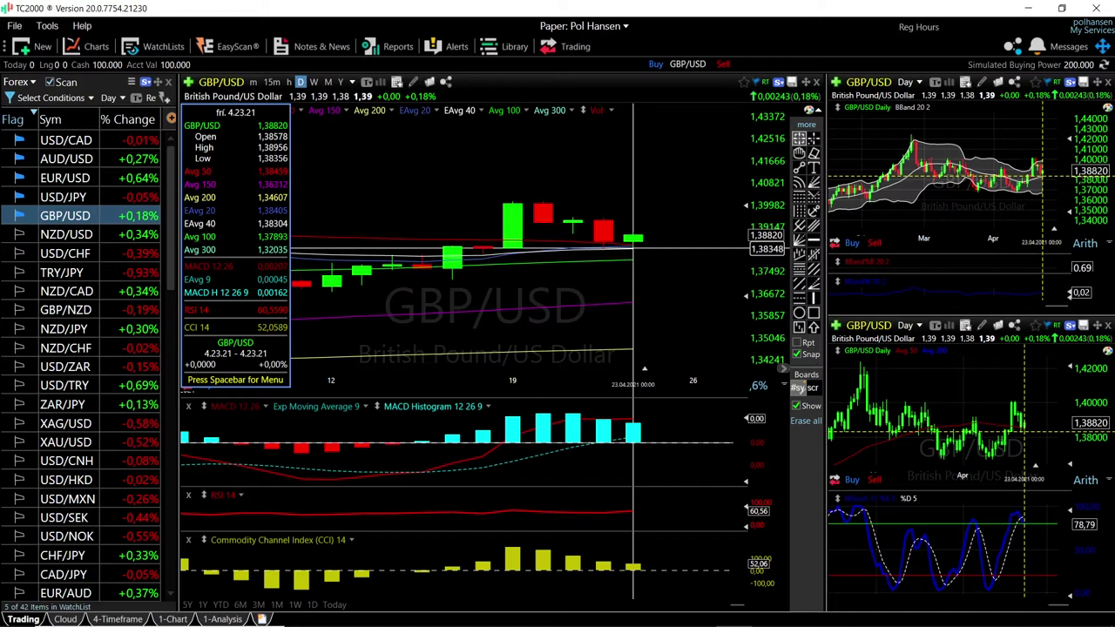
left_click(633, 250)
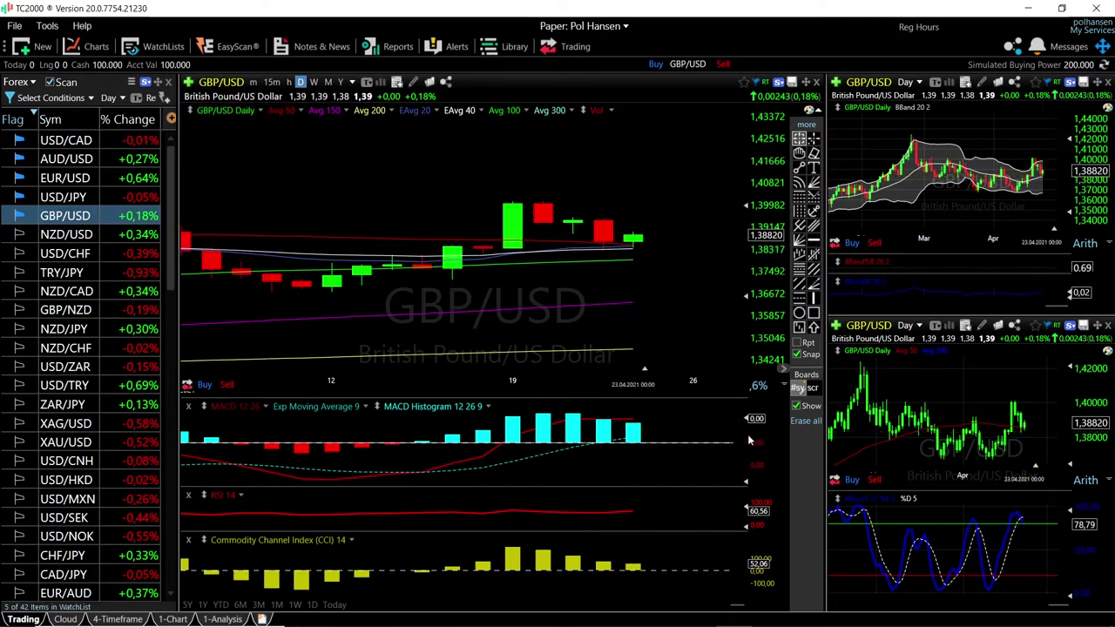
scroll(642, 425, "down", 2)
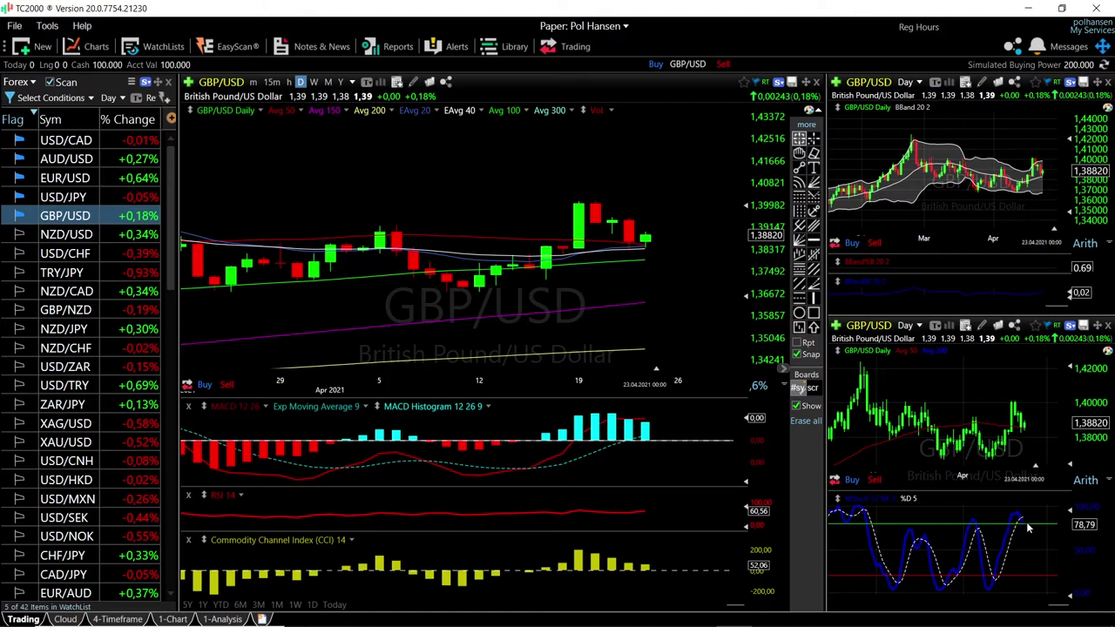
scroll(1039, 191, "up", 3)
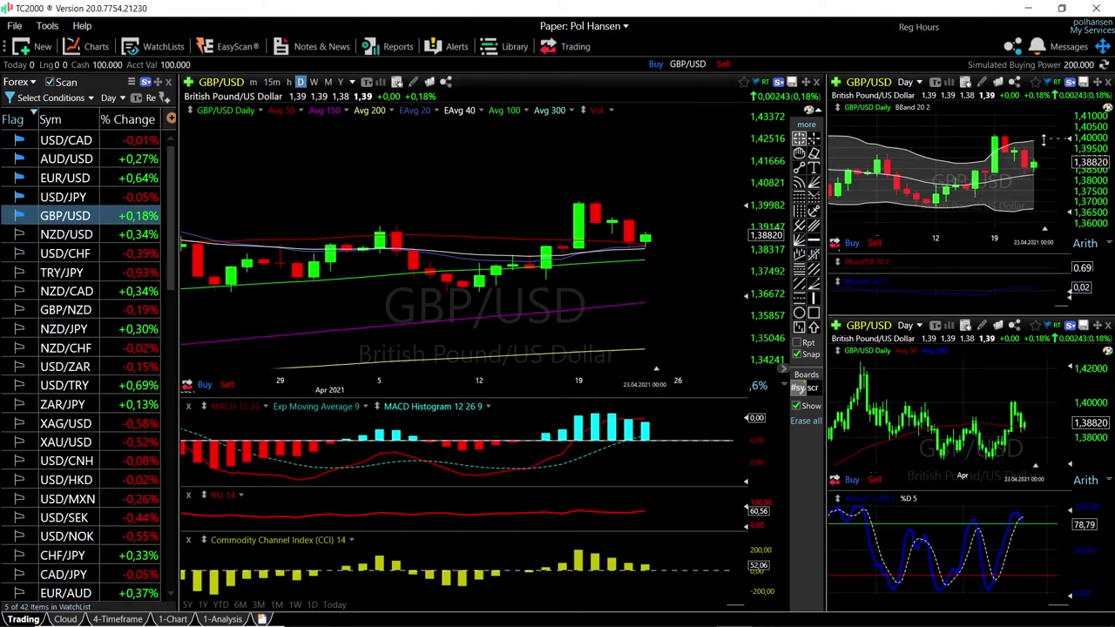
scroll(961, 211, "down", 3)
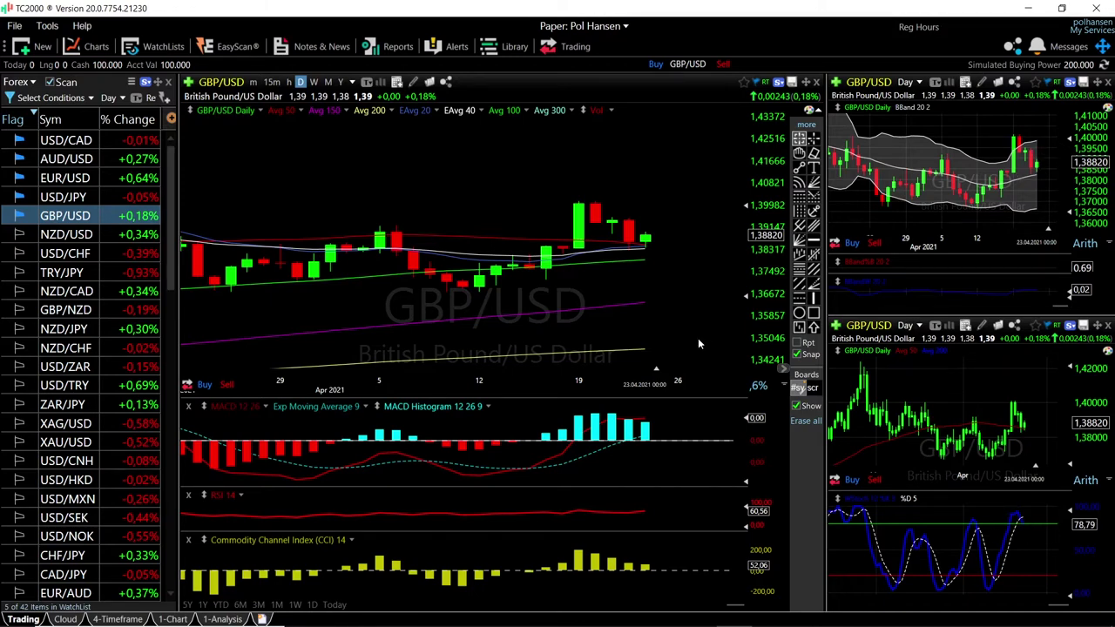
Draw two converging trend lines, one across recent highs and one from the April lows
left_click(798, 168)
left_click_drag(597, 204, 677, 248)
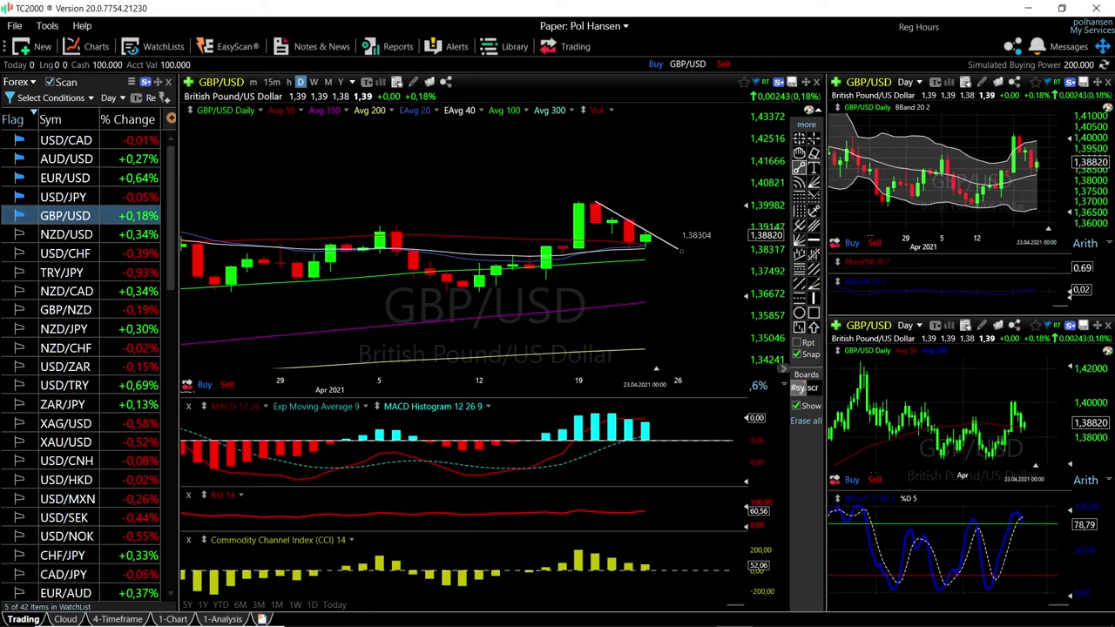
left_click(798, 167)
left_click_drag(480, 291, 684, 250)
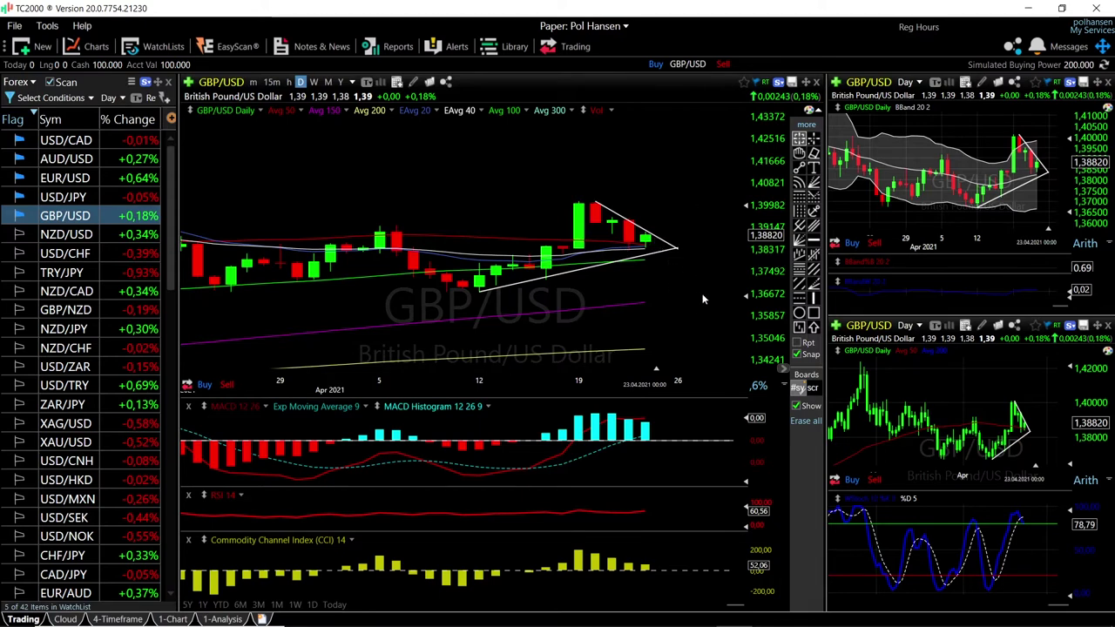
scroll(682, 299, "down", 4)
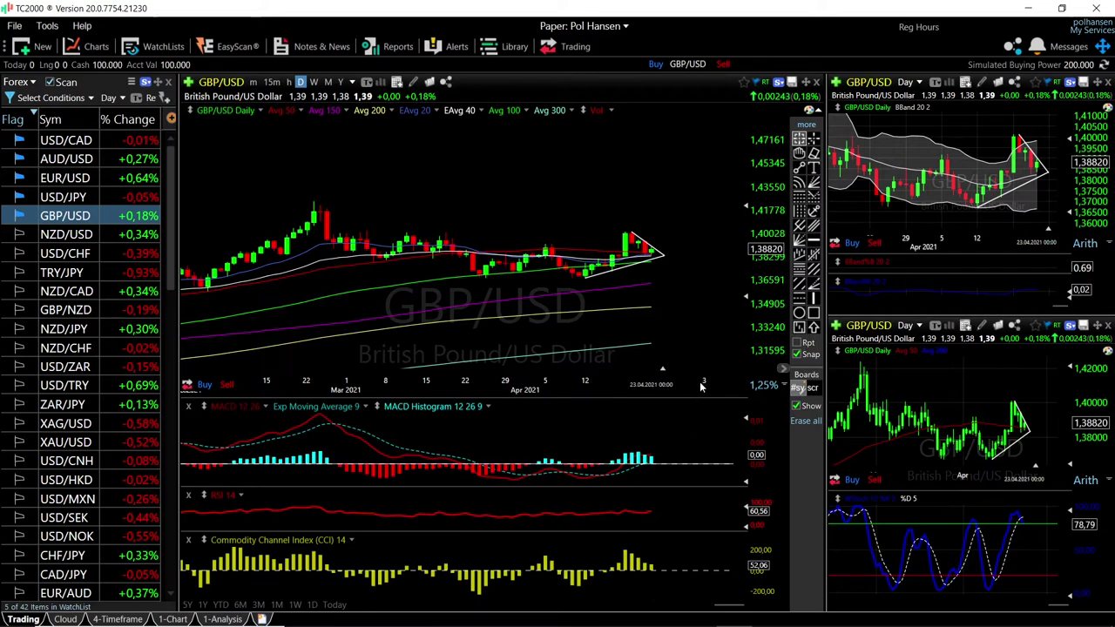
scroll(701, 247, "up", 5)
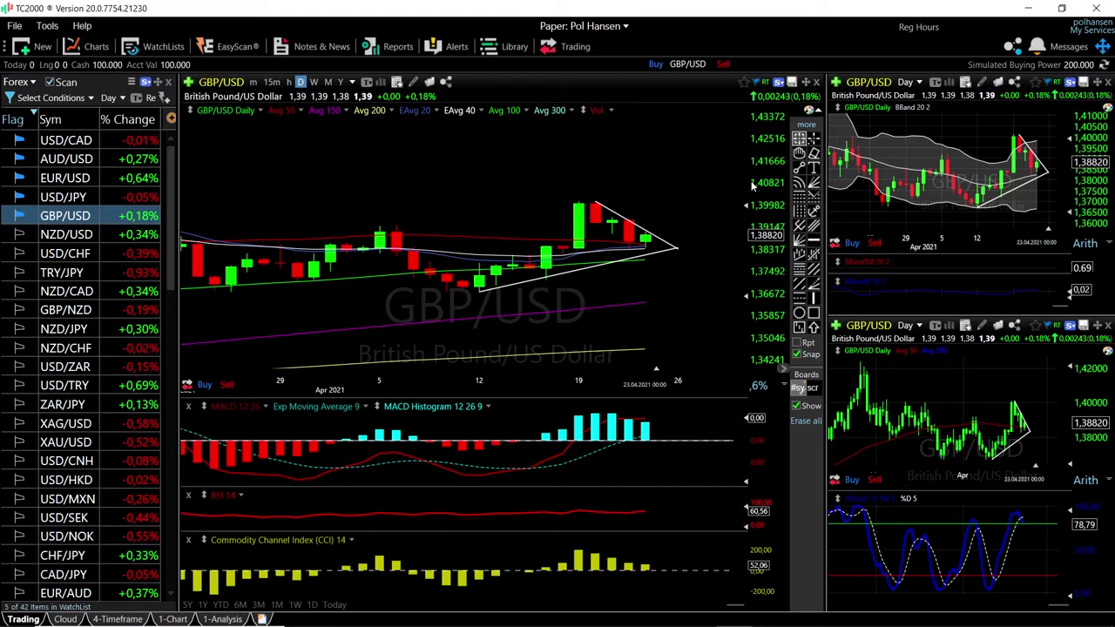
Erase the triangle's trend lines from the GBP/USD chart
left_click(813, 154)
left_click(676, 249)
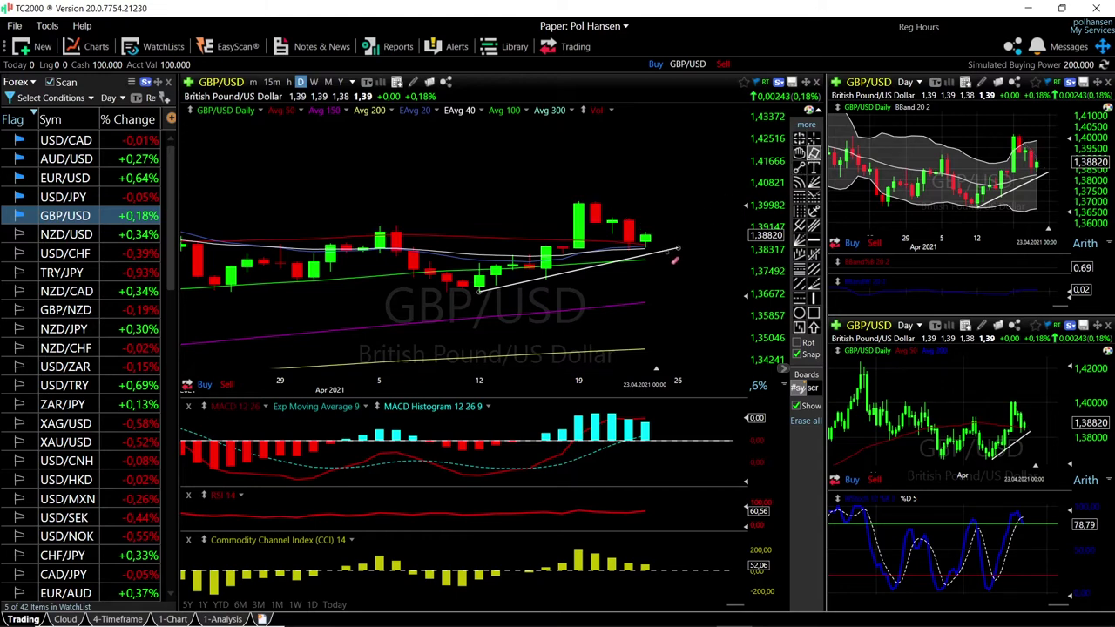
left_click(673, 254)
scroll(684, 261, "down", 3)
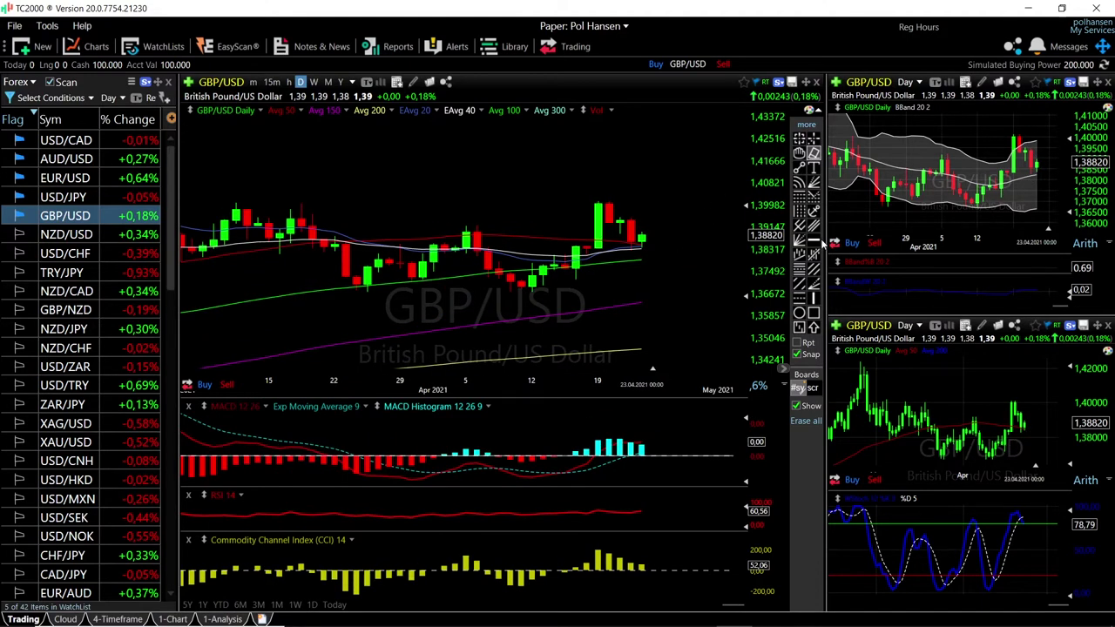
Add horizontal resistance lines at 1.40090 and 1.42374
left_click(814, 240)
left_click(619, 200)
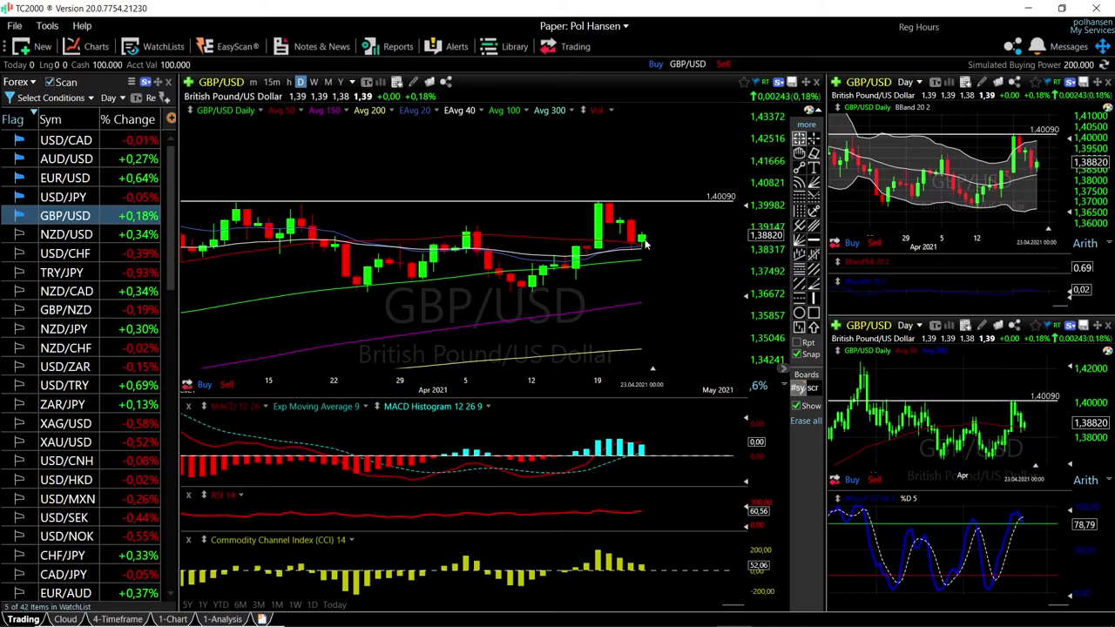
scroll(664, 263, "down", 3)
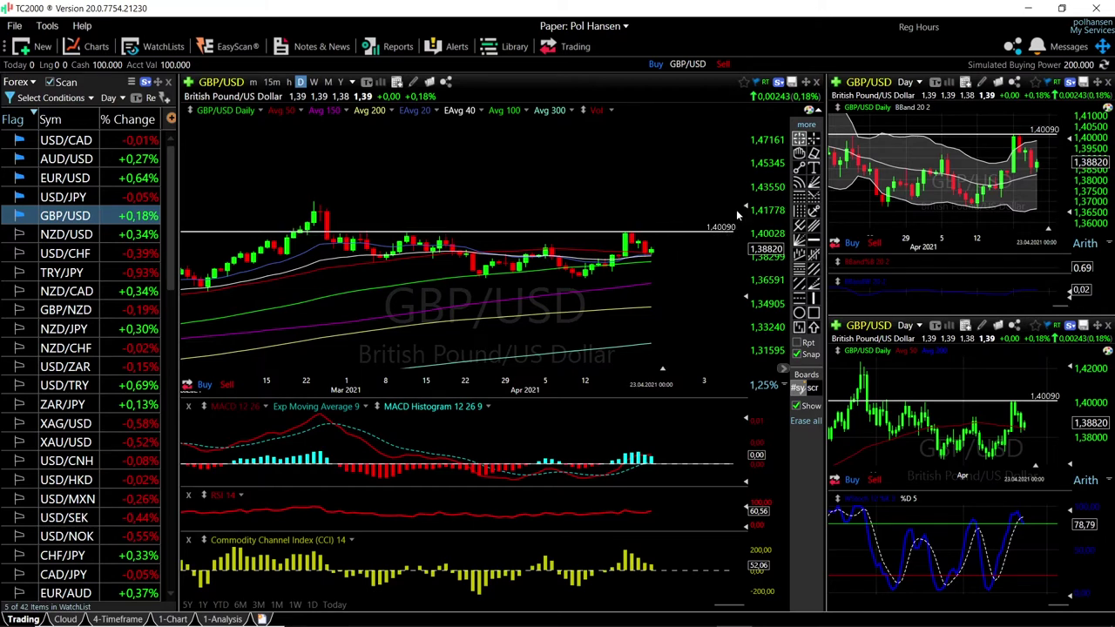
left_click(814, 240)
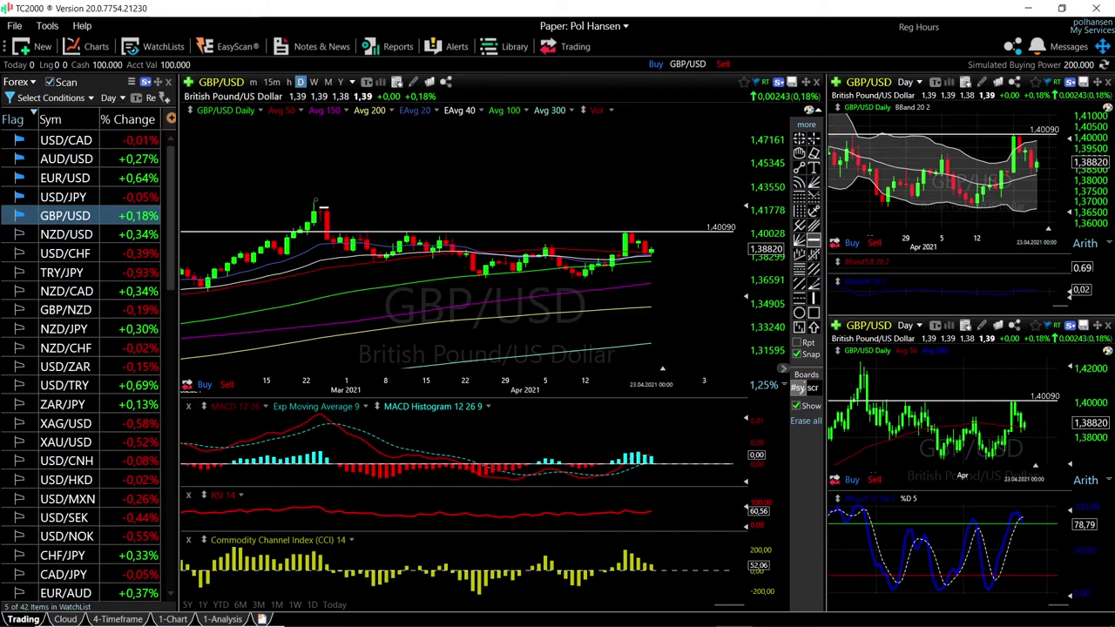
left_click(316, 203)
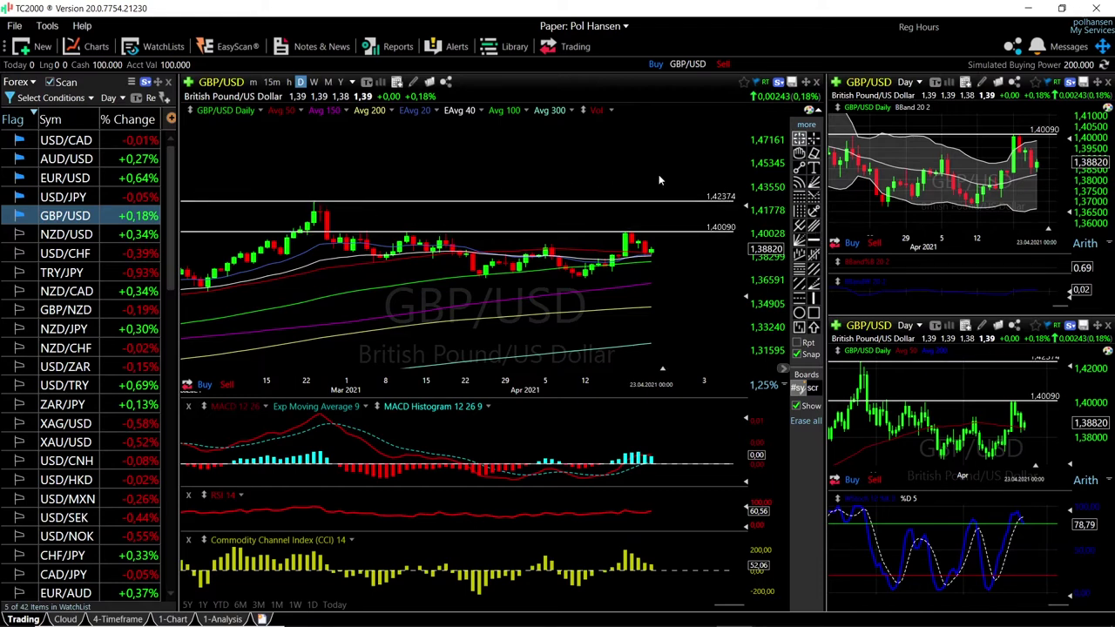
scroll(661, 283, "down", 5)
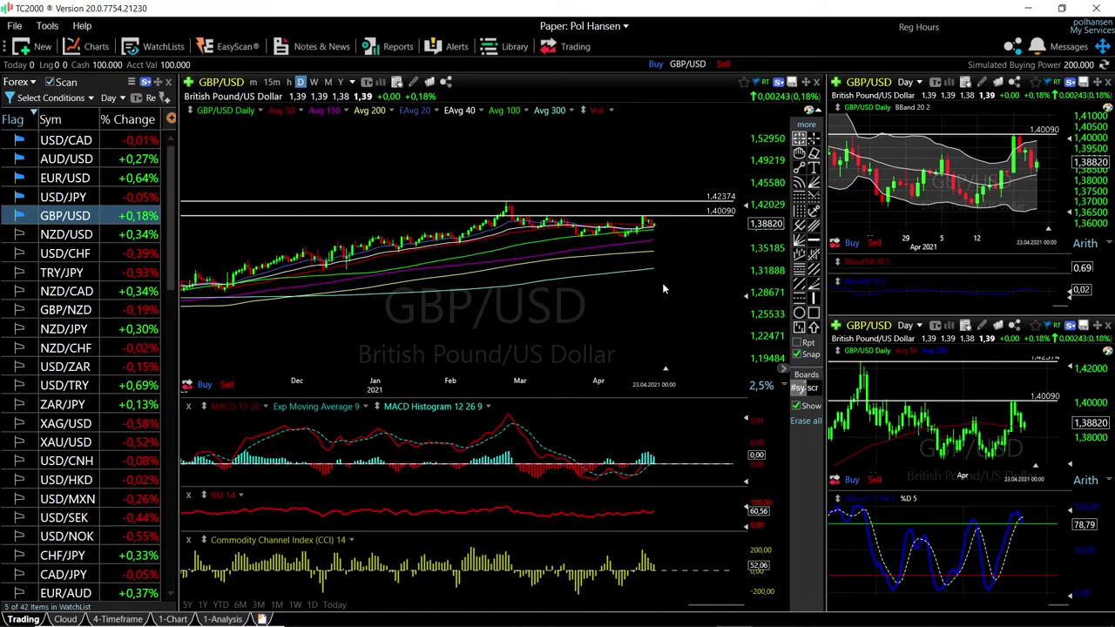
scroll(669, 281, "up", 5)
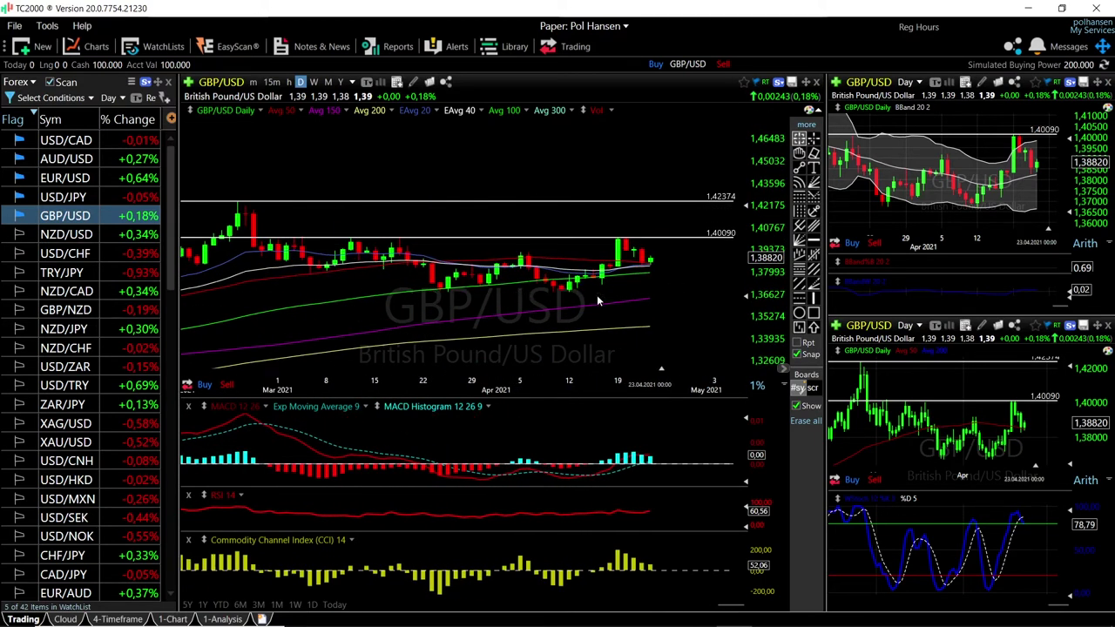
Draw a rectangle around the late March to April consolidation lows on GBP/USD
left_click(812, 312)
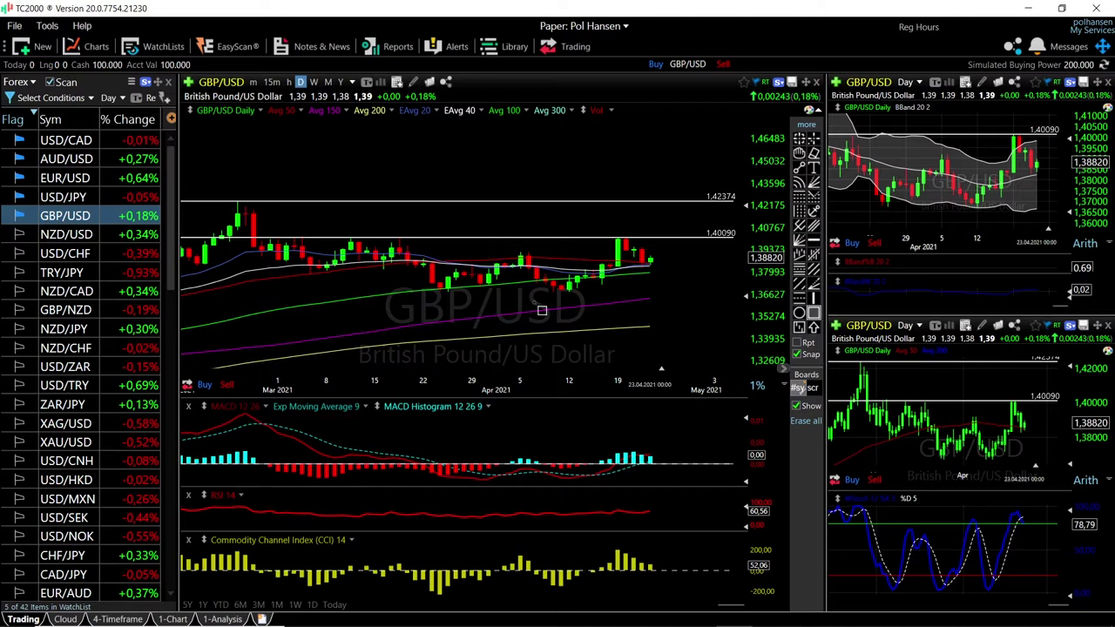
left_click_drag(416, 276, 657, 293)
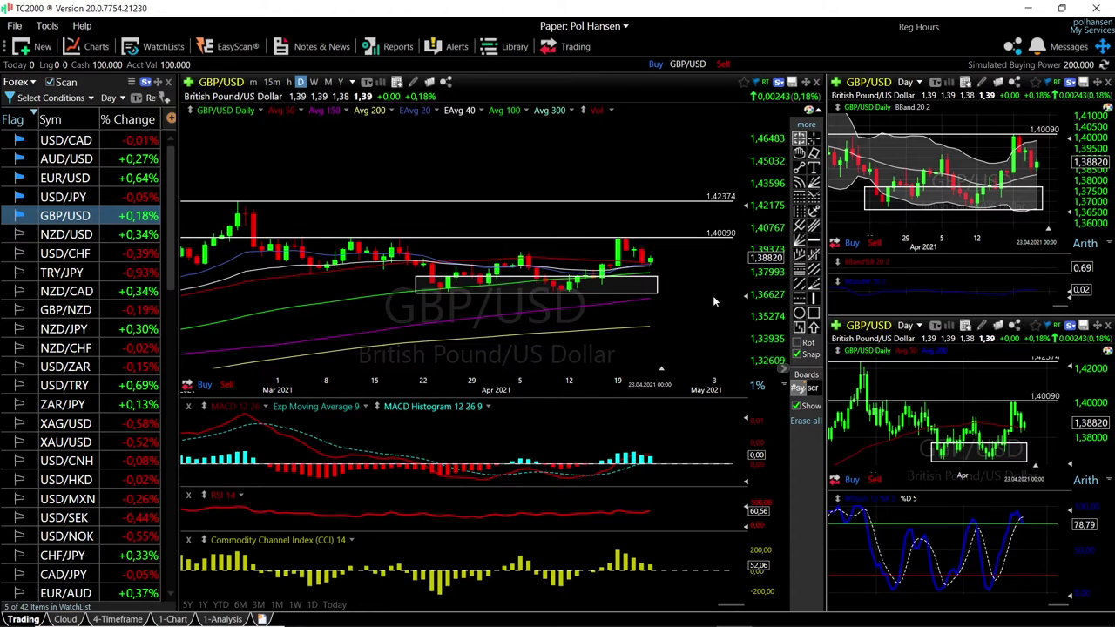
scroll(712, 295, "down", 3)
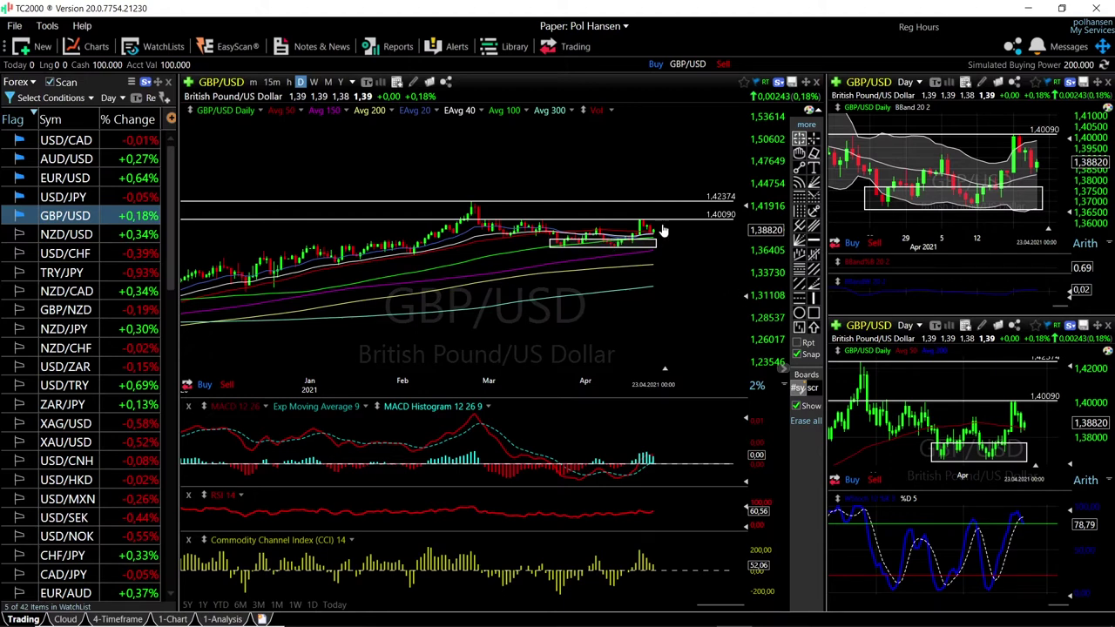
left_click(75, 198)
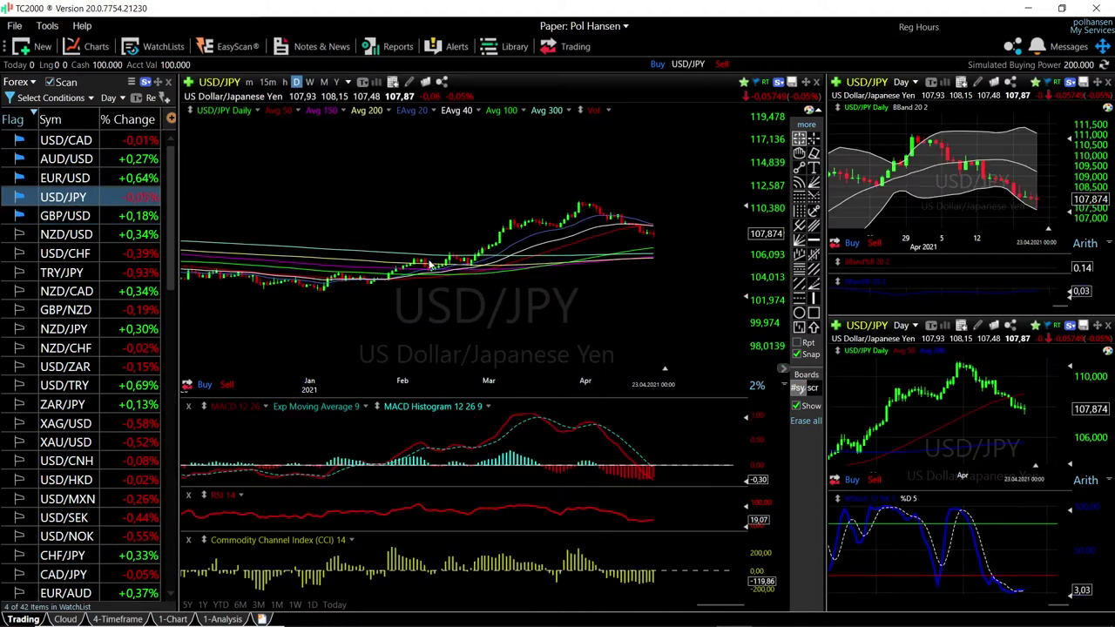
scroll(698, 296, "up", 2)
scroll(696, 287, "up", 2)
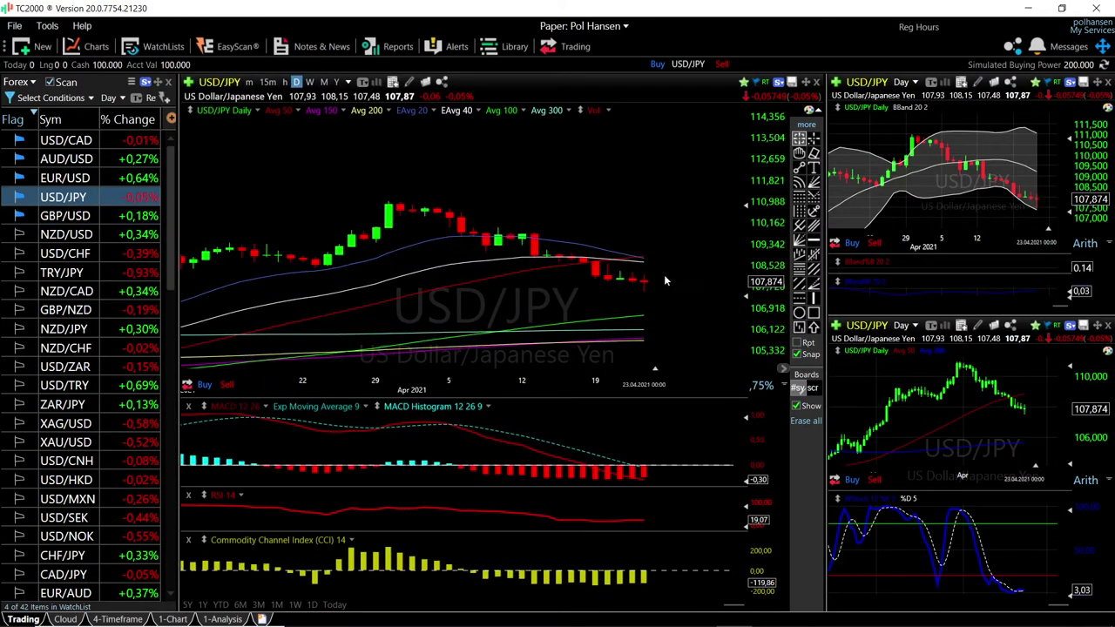
left_click_drag(390, 205, 644, 291)
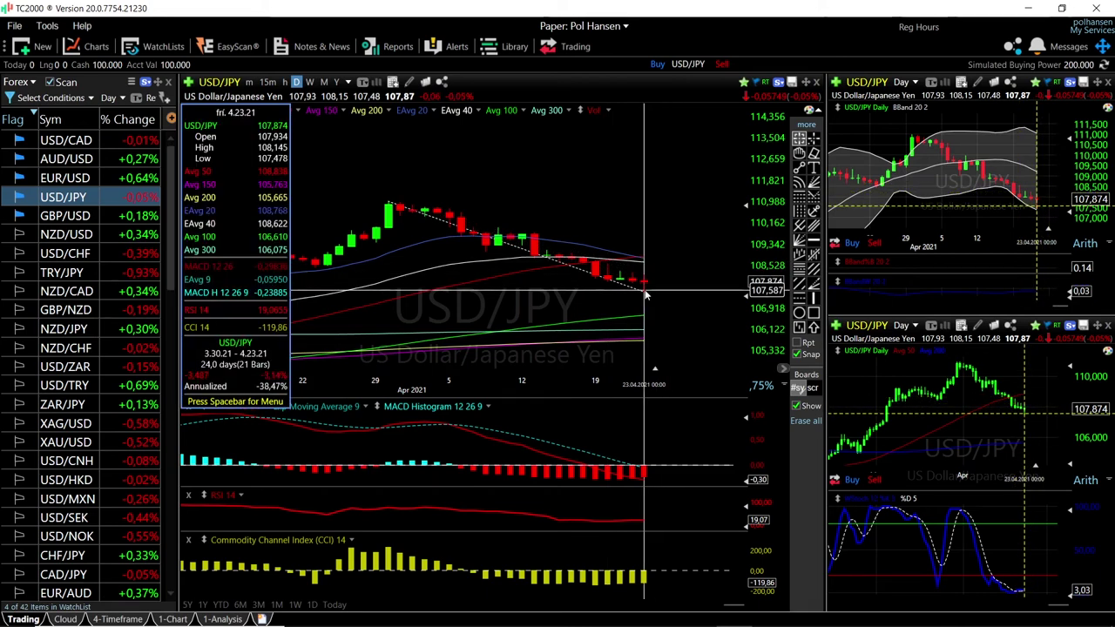
left_click_drag(644, 291, 658, 316)
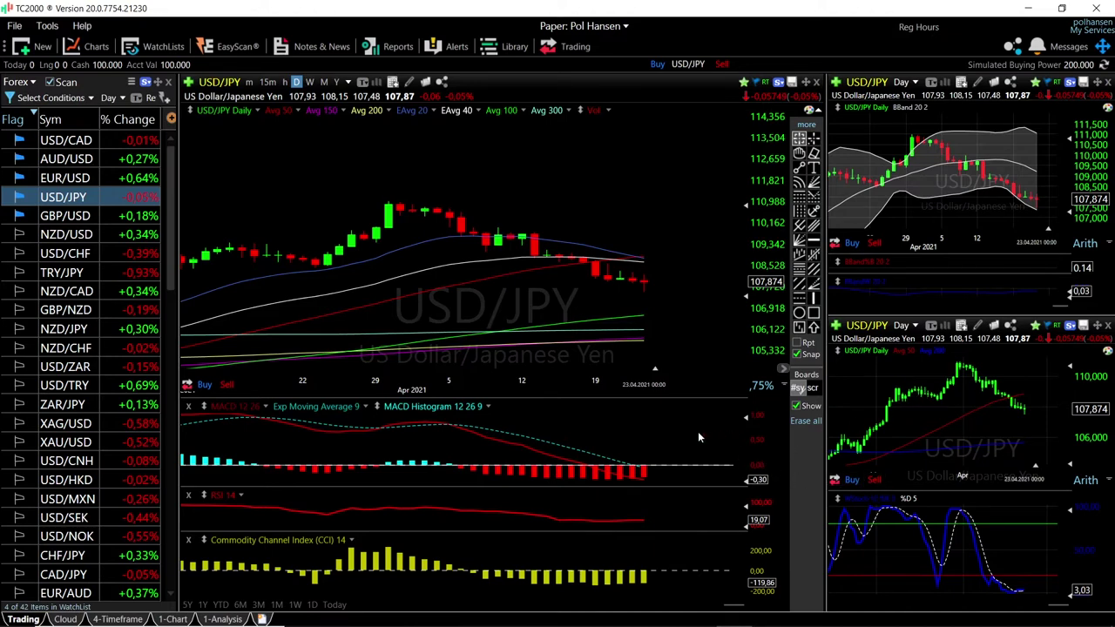
scroll(675, 467, "down", 2)
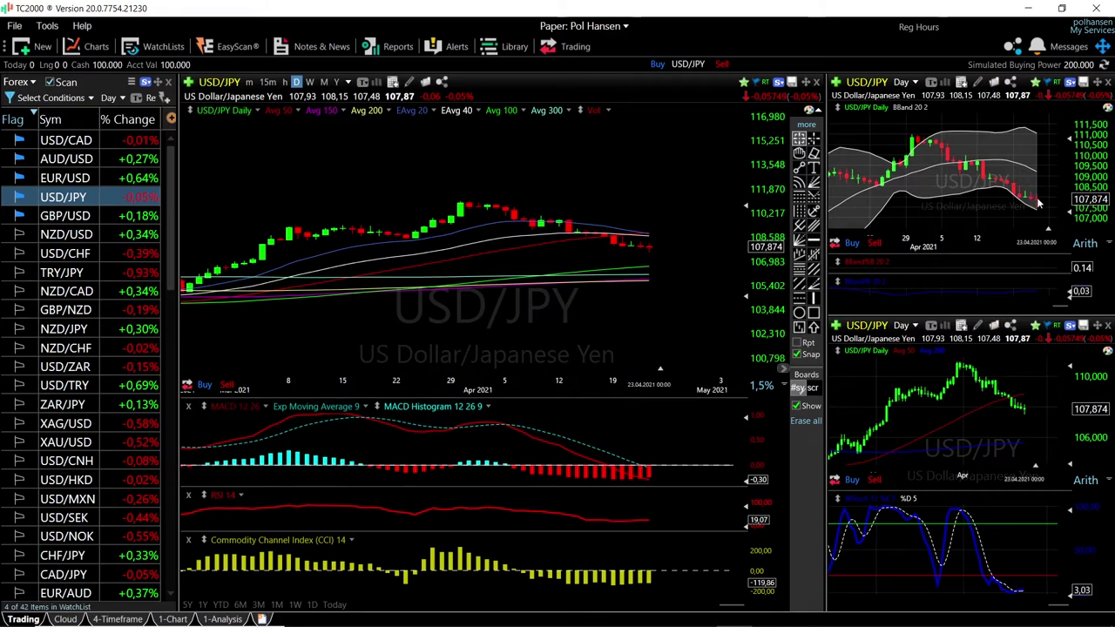
scroll(1038, 202, "up", 3)
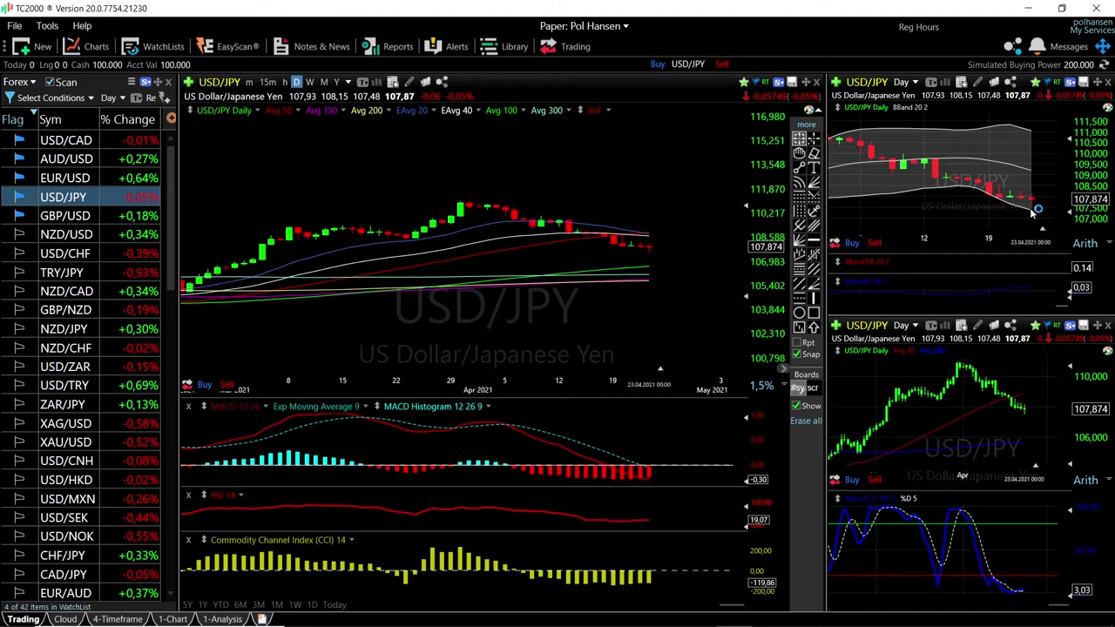
left_click(1032, 211)
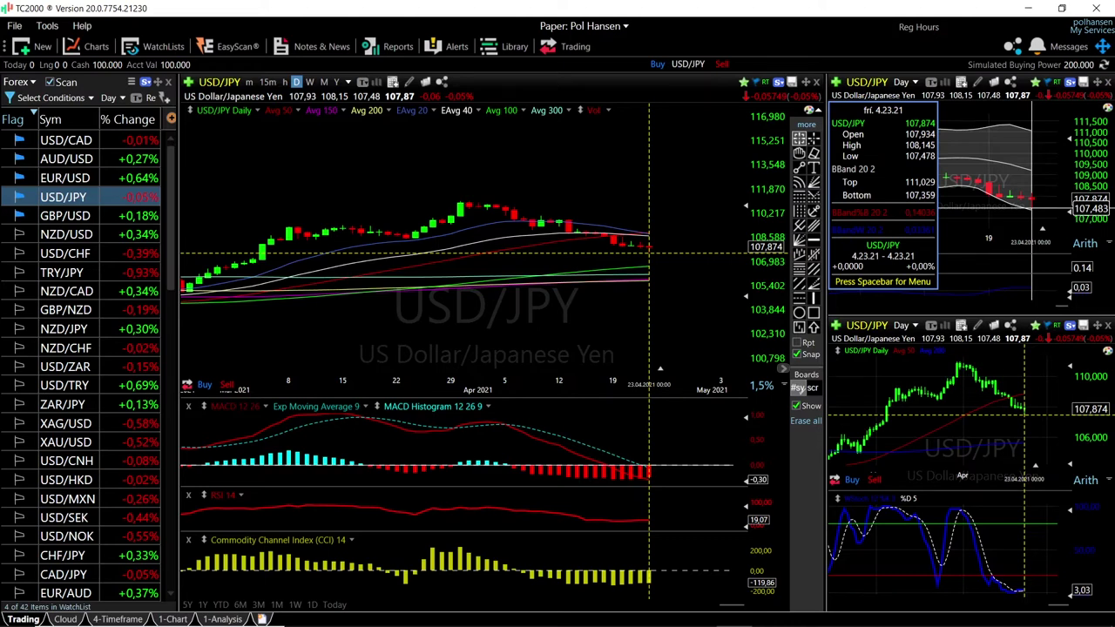
left_click(1032, 203)
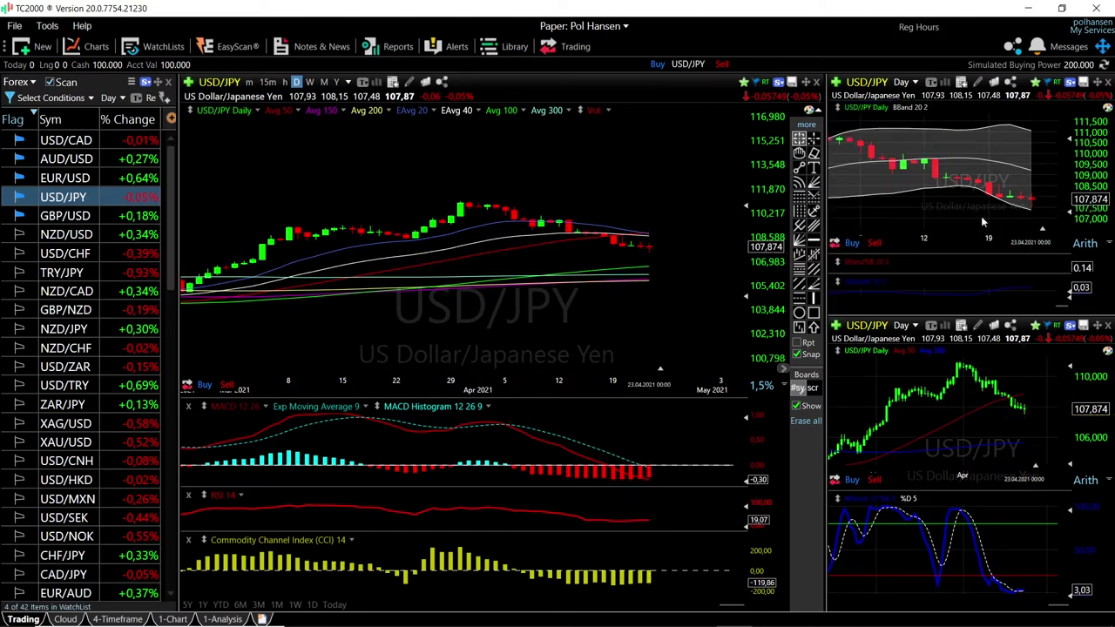
scroll(650, 311, "up", 4)
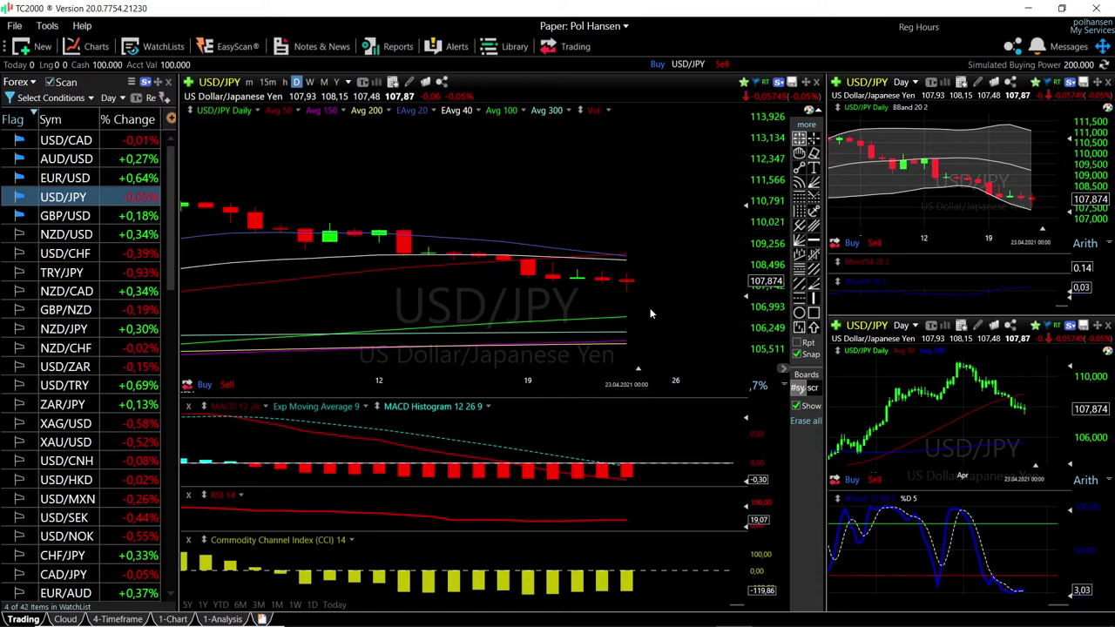
left_click(626, 261)
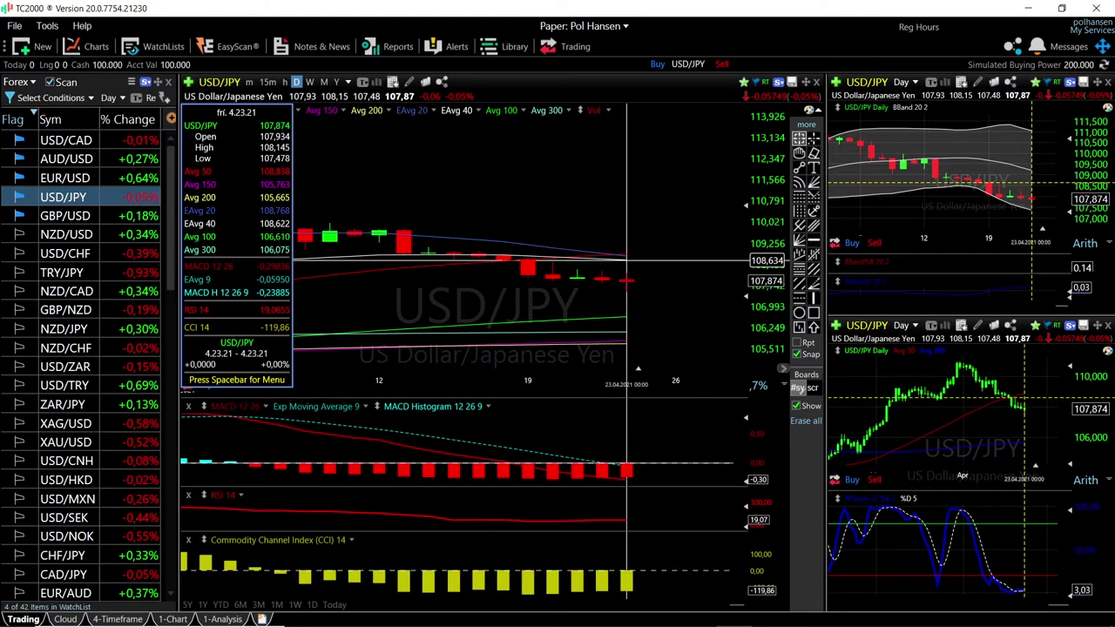
scroll(627, 270, "down", 4)
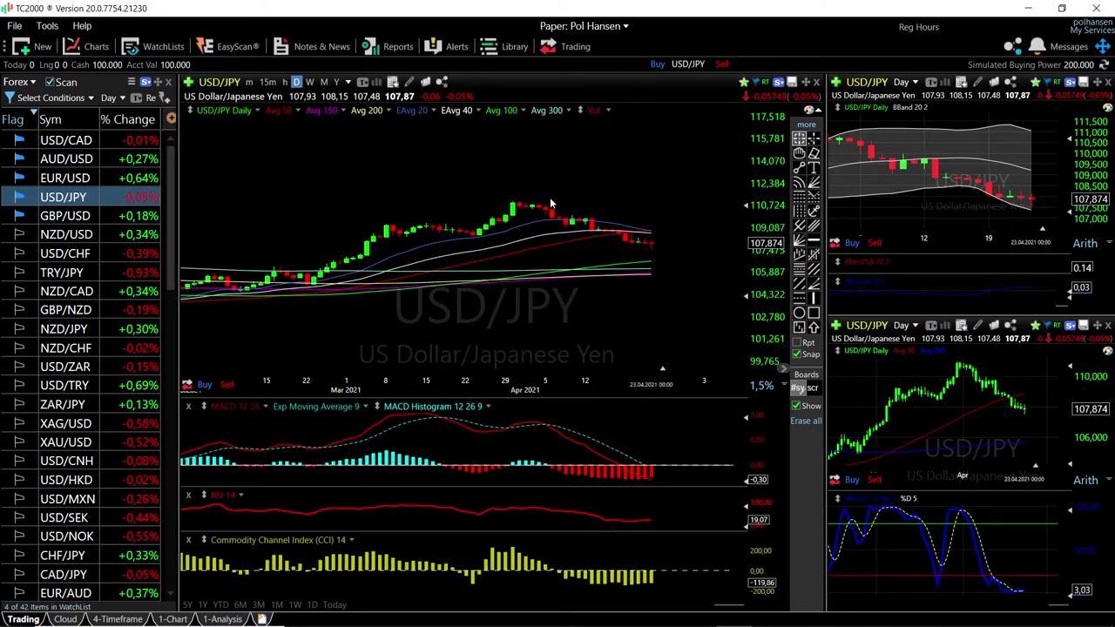
scroll(683, 248, "up", 3)
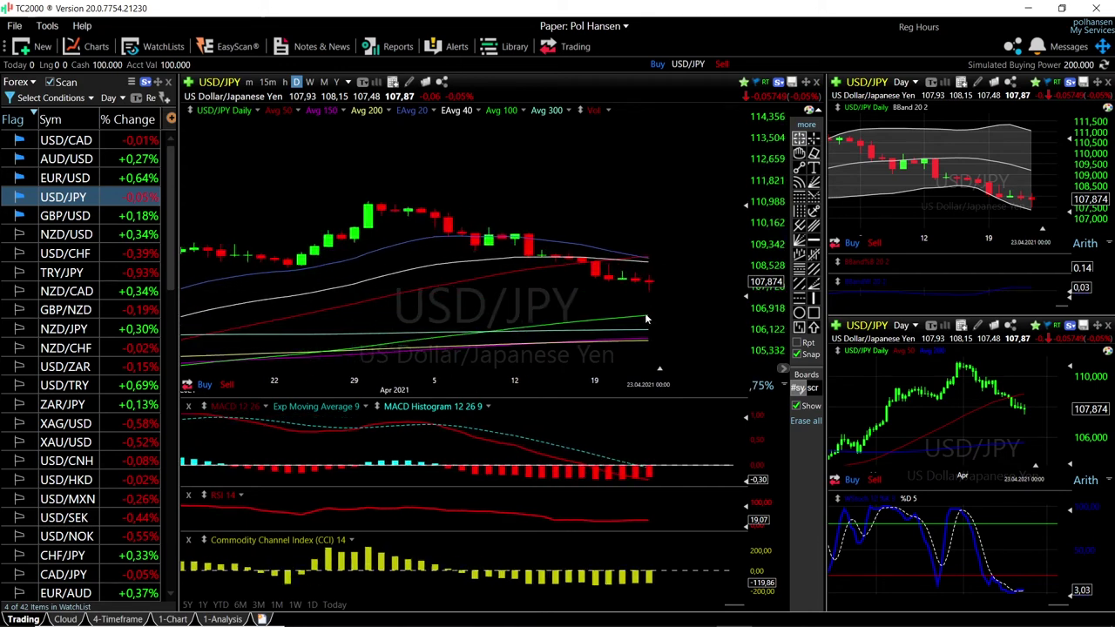
left_click_drag(645, 319, 648, 314)
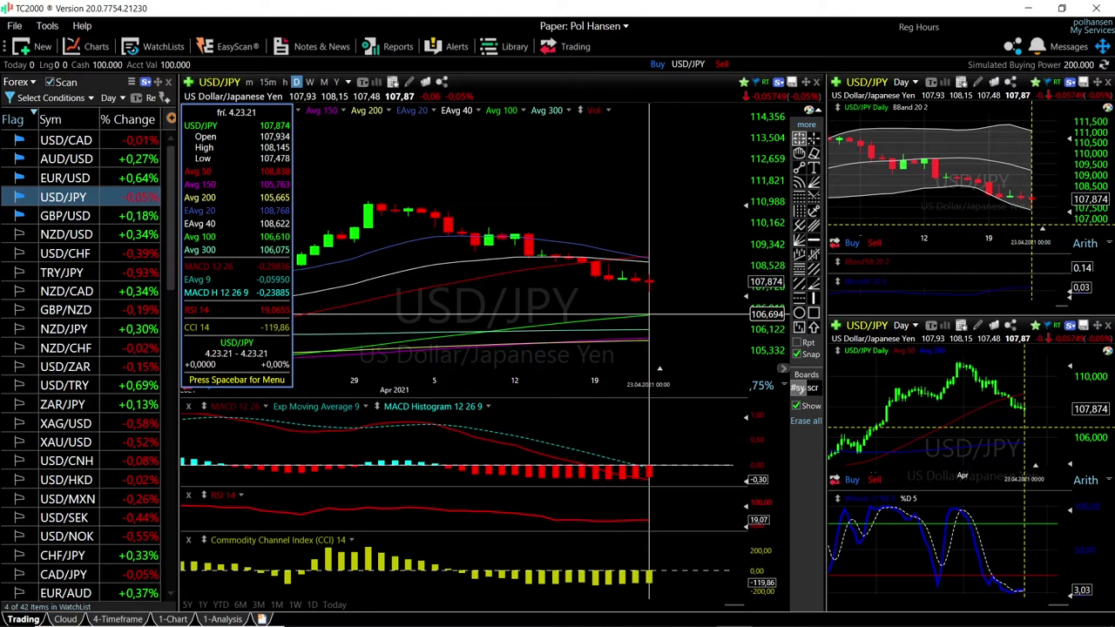
Load EUR/USD from the Forex watchlist, zoom the charts and inspect the April prices
left_click_drag(649, 316, 649, 316)
left_click(64, 177)
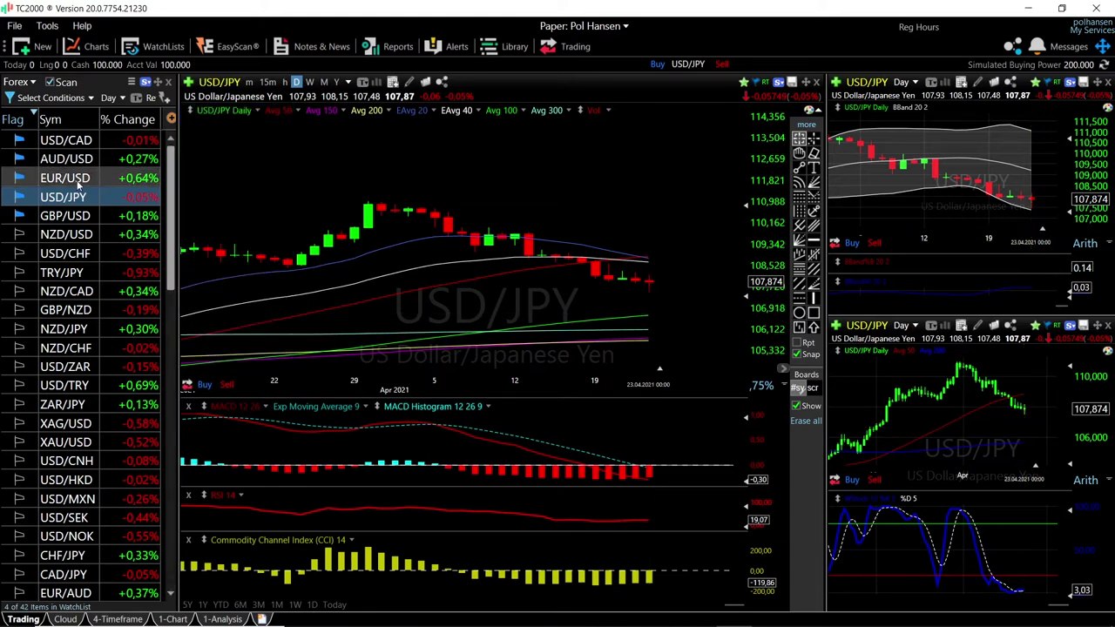
scroll(669, 245, "down", 5)
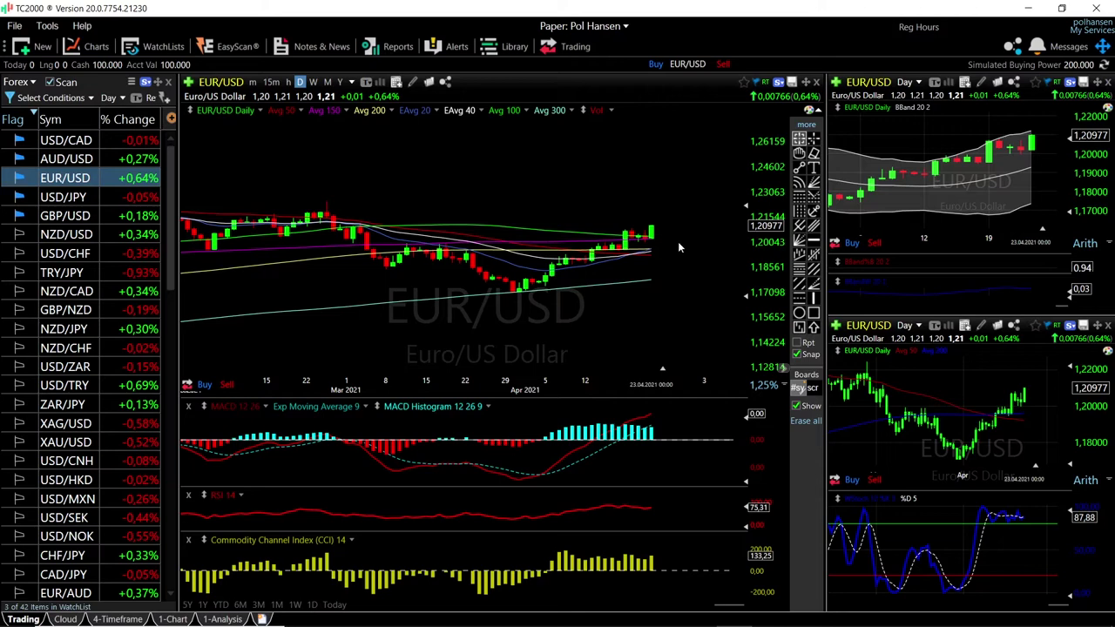
scroll(672, 258, "up", 3)
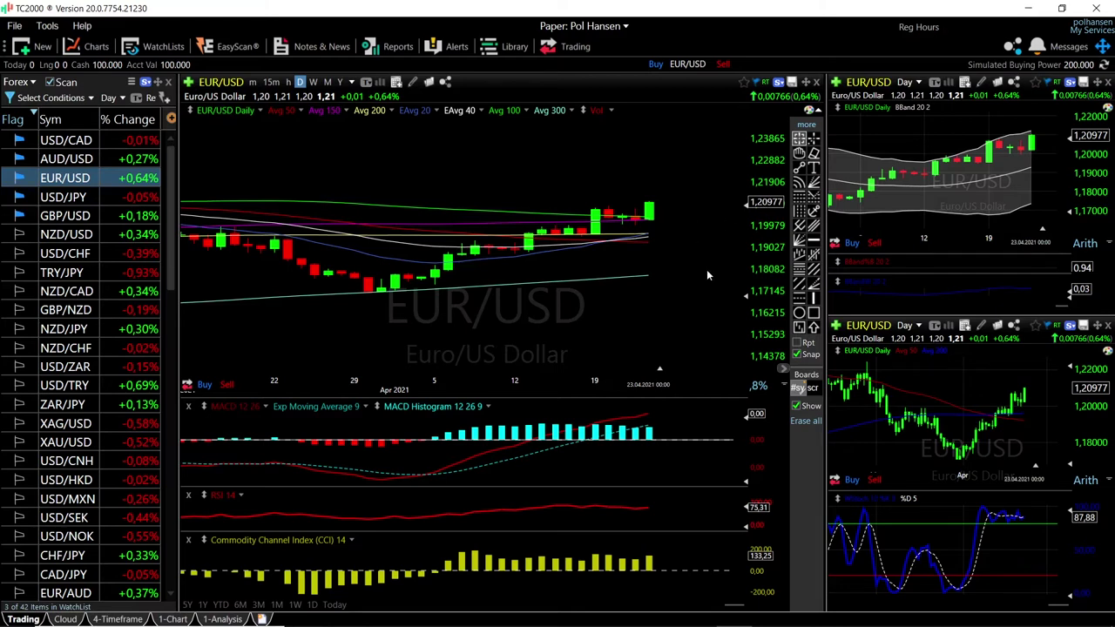
scroll(956, 185, "down", 2)
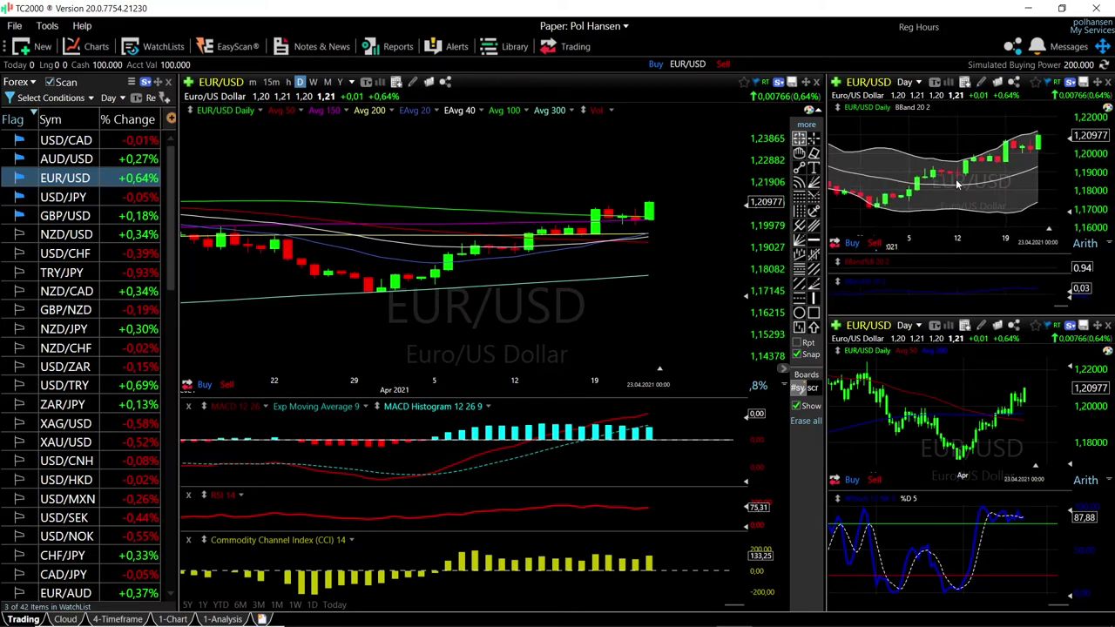
scroll(958, 183, "down", 1)
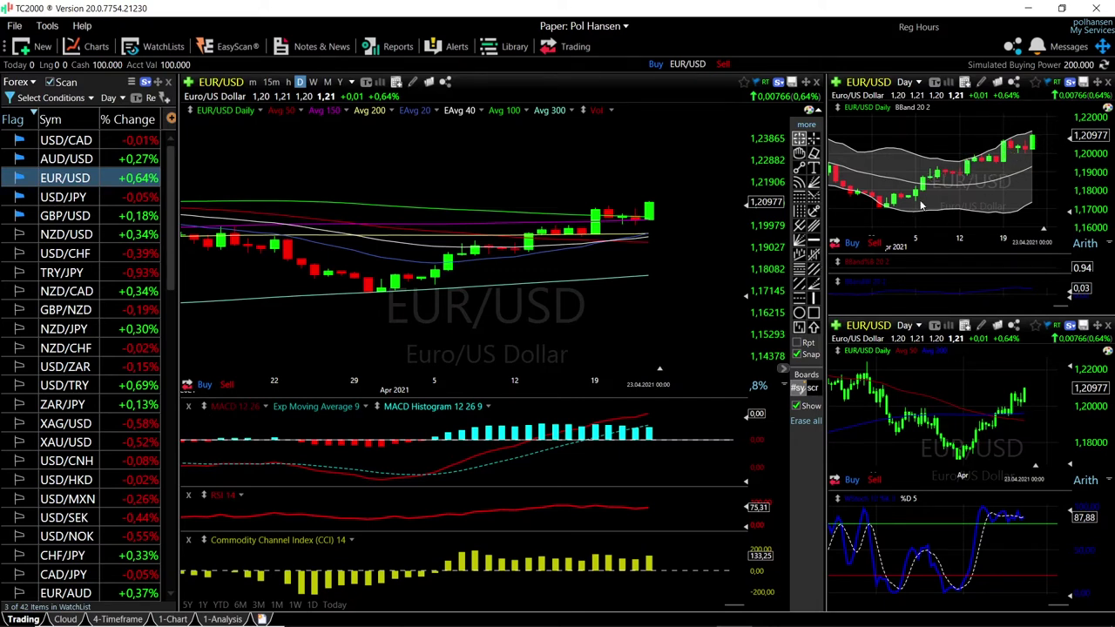
scroll(643, 271, "down", 3)
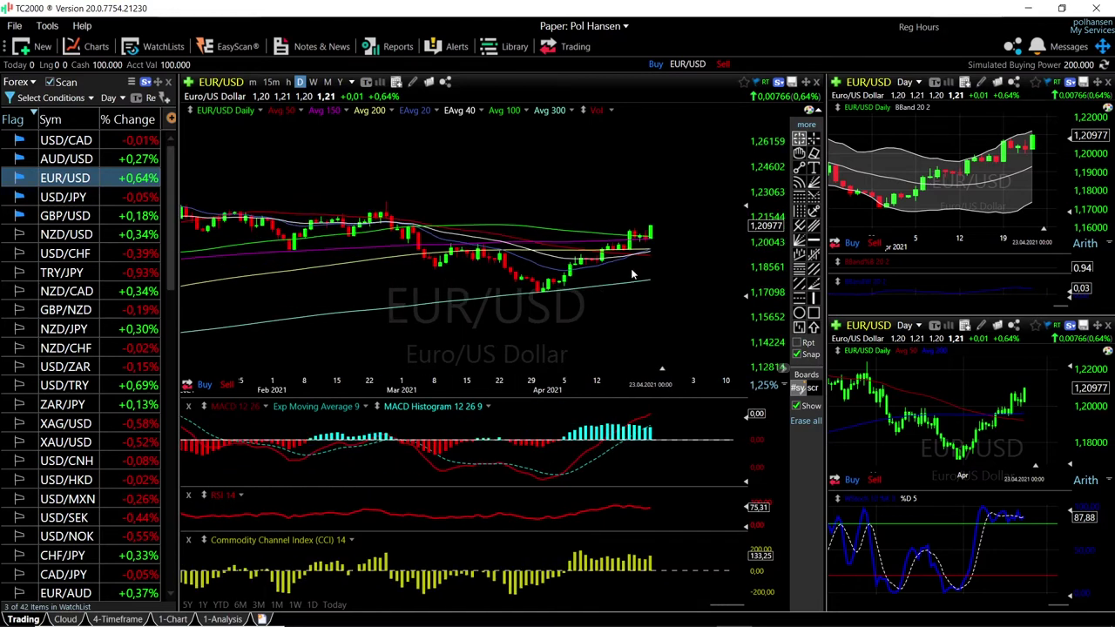
scroll(638, 272, "down", 2)
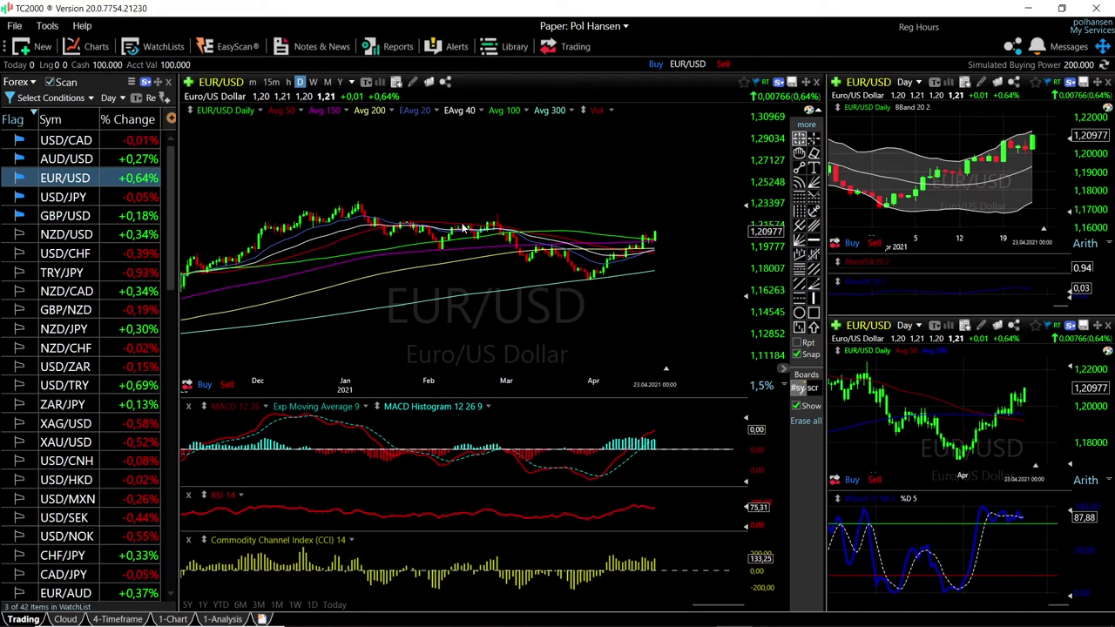
left_click_drag(589, 280, 599, 284)
scroll(693, 275, "up", 5)
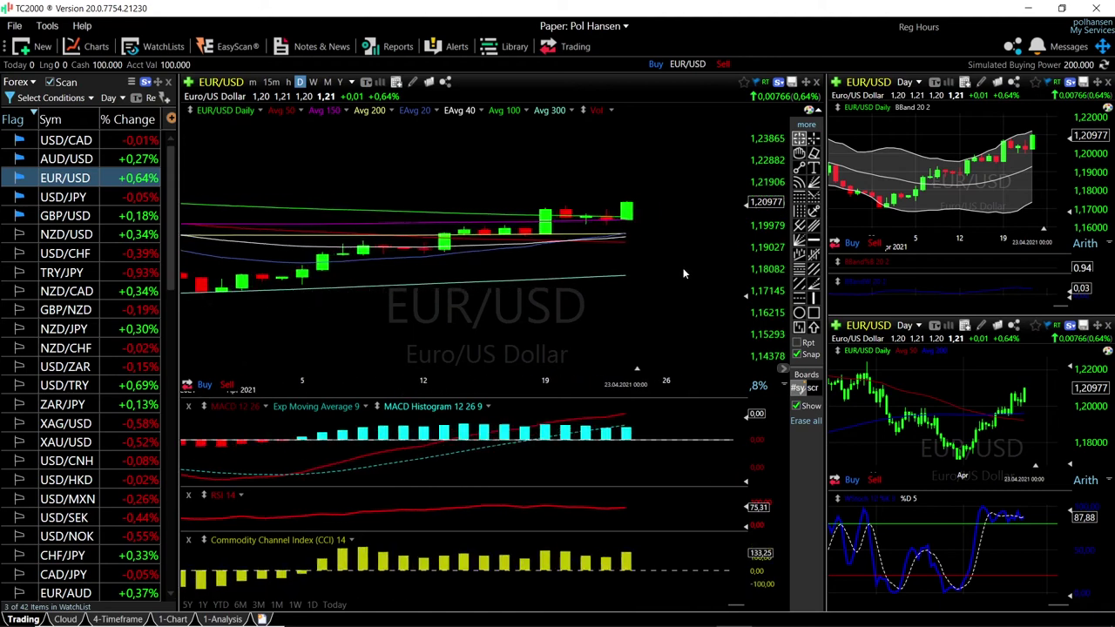
scroll(610, 255, "up", 1)
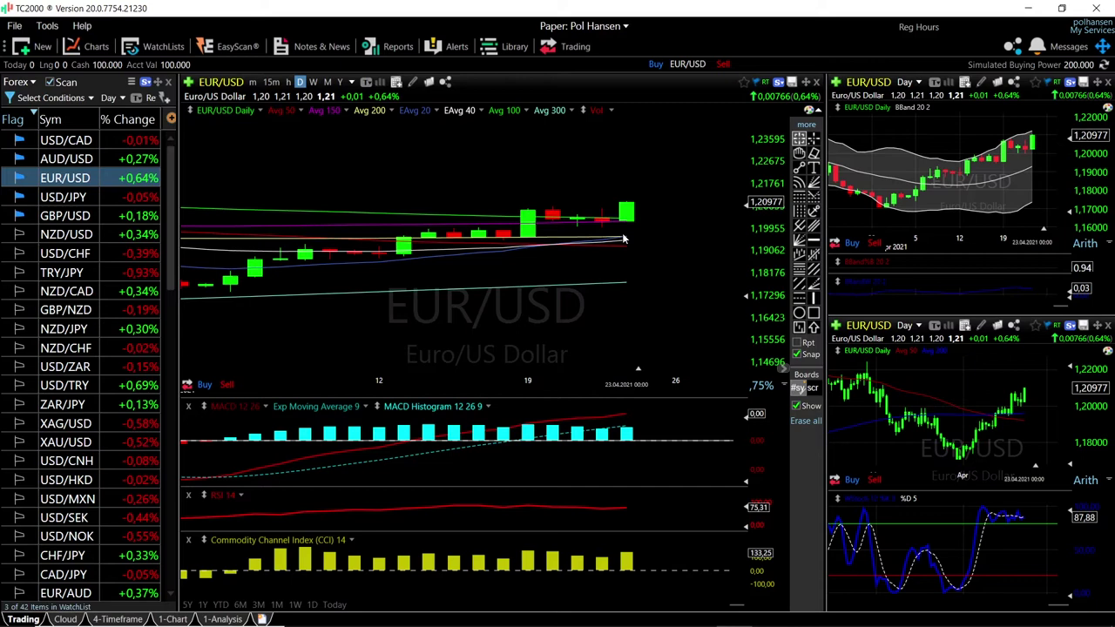
scroll(655, 246, "down", 2)
scroll(654, 254, "down", 2)
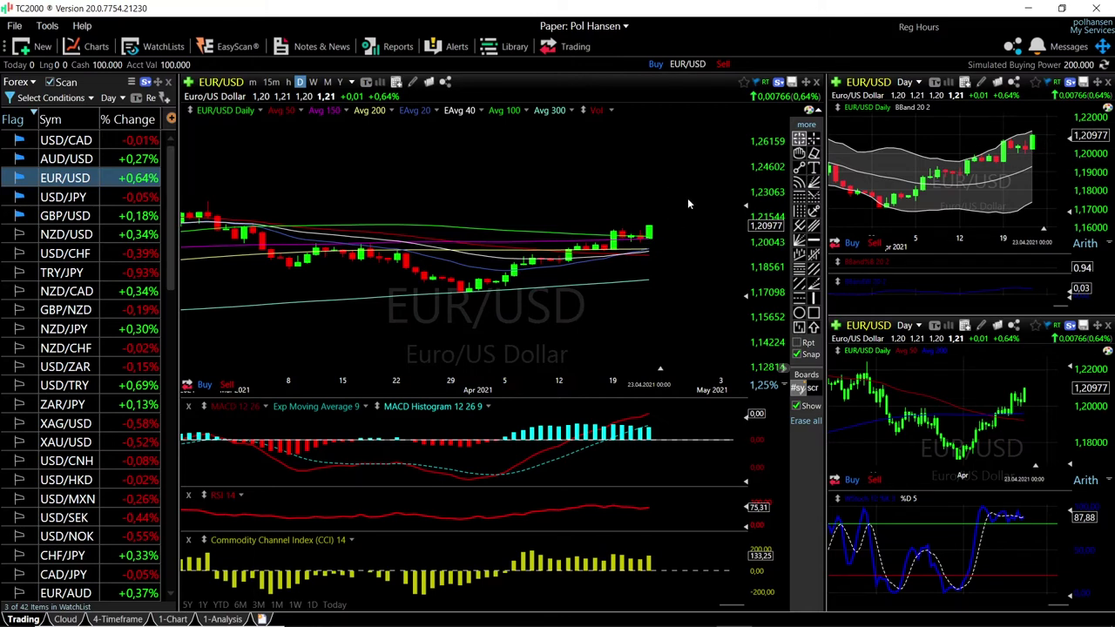
scroll(669, 233, "up", 2)
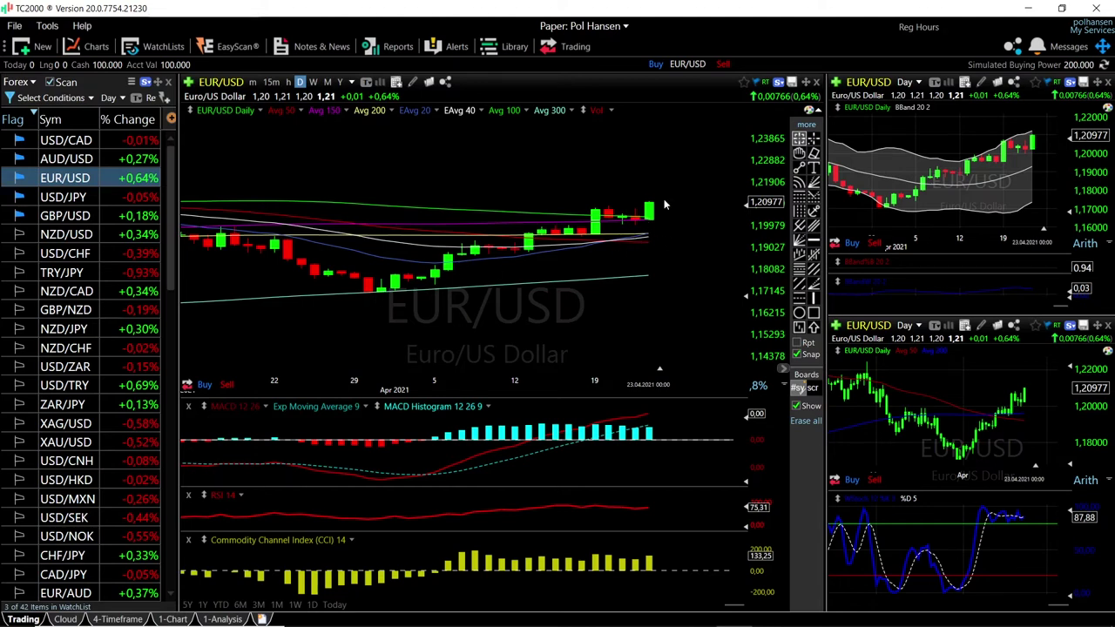
scroll(662, 216, "down", 2)
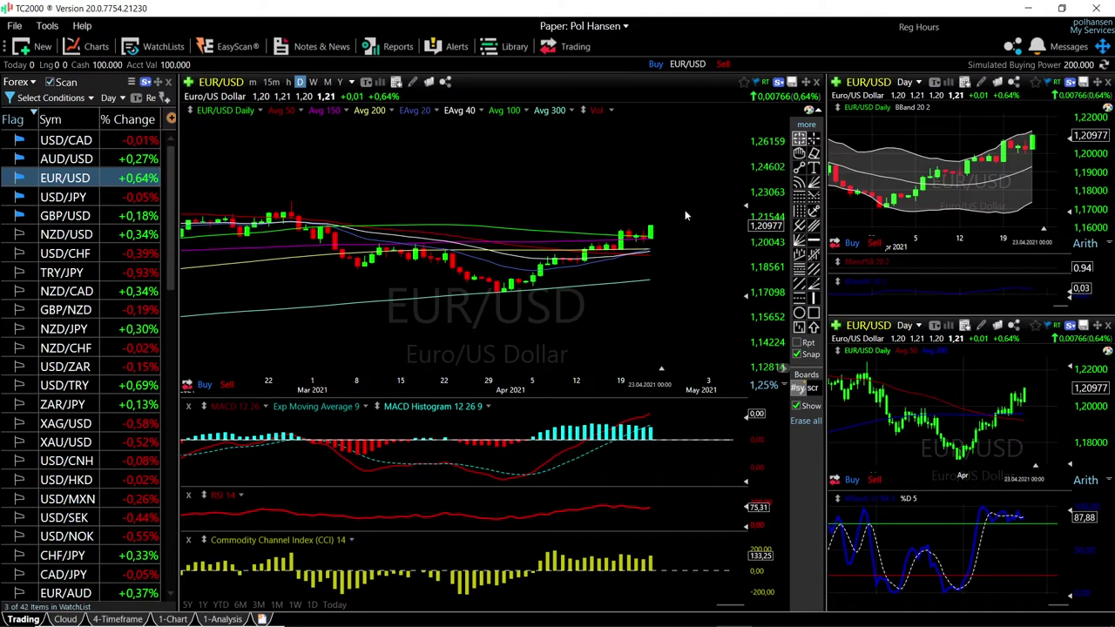
scroll(660, 232, "down", 2)
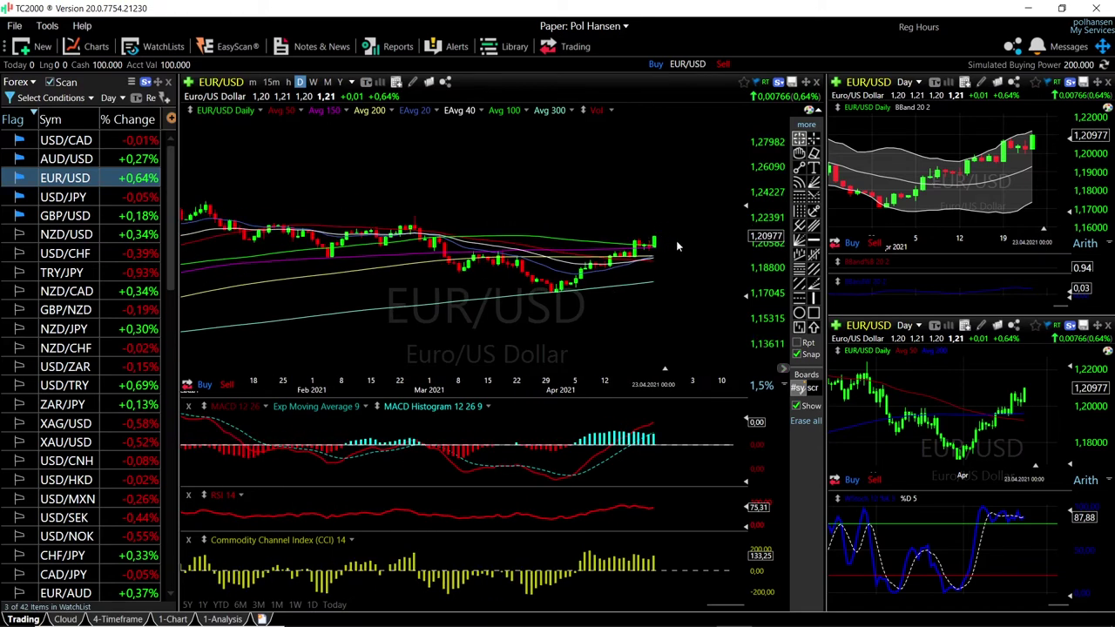
scroll(683, 223, "down", 2)
Place horizontal resistance lines at 1.21774 and 1.23580 on the EUR/USD chart
left_click(814, 240)
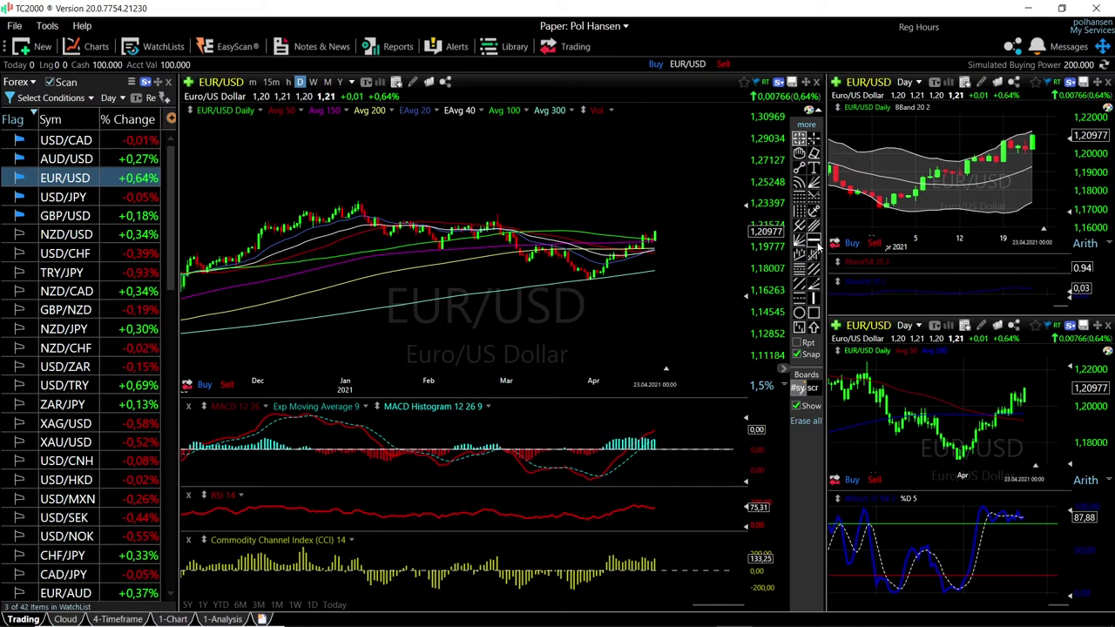
left_click(502, 222)
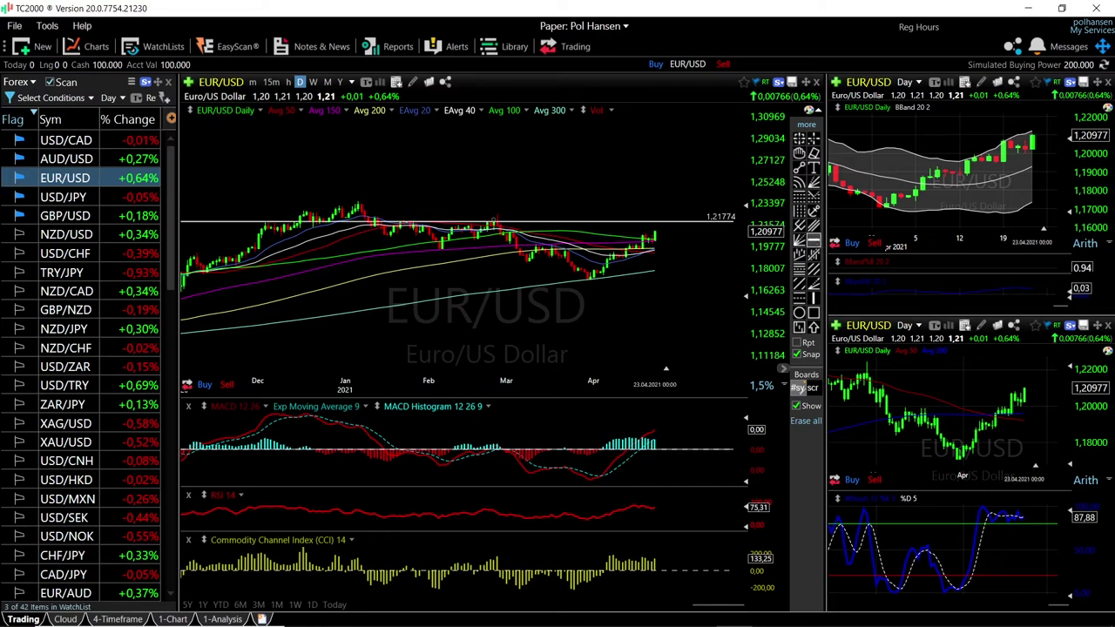
left_click(814, 241)
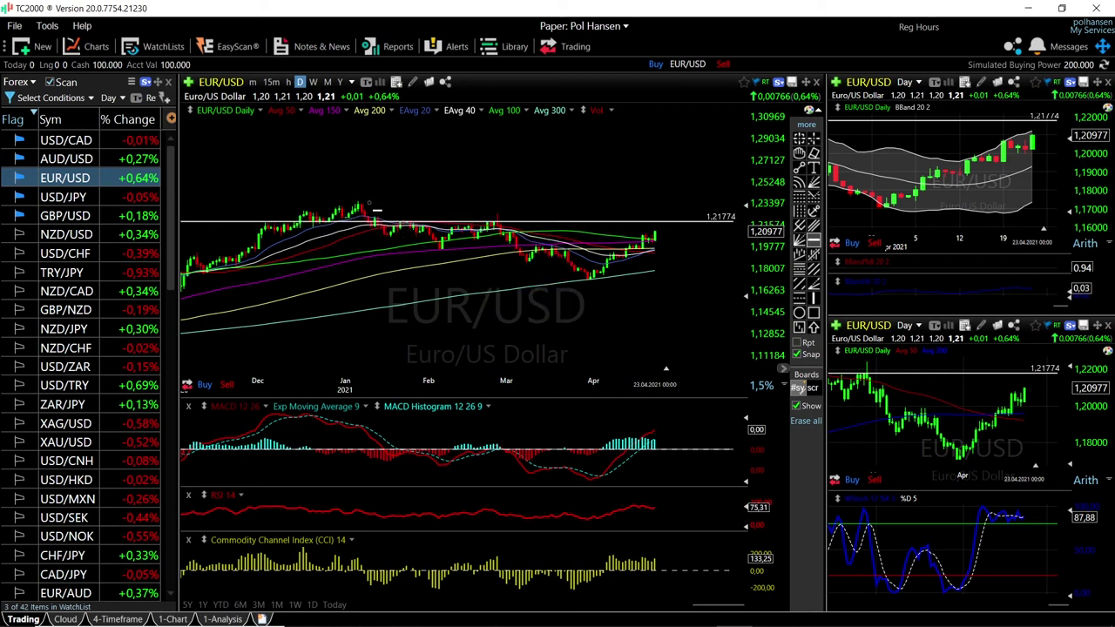
left_click(366, 202)
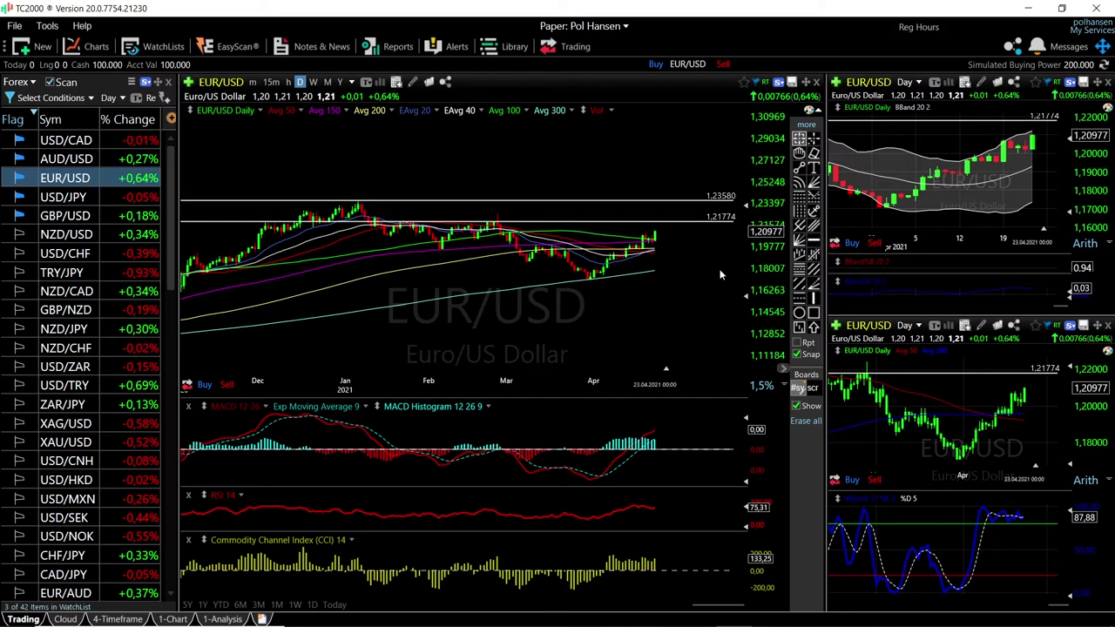
Move up the watchlist to AUD/USD and zoom the main chart
key("Up")
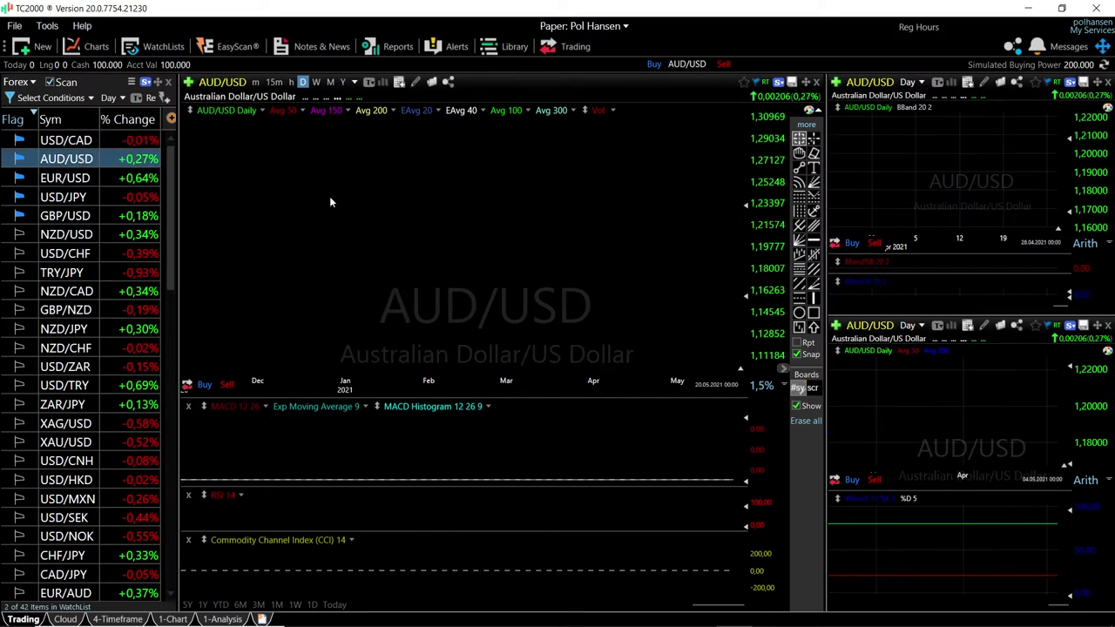
scroll(705, 227, "up", 5)
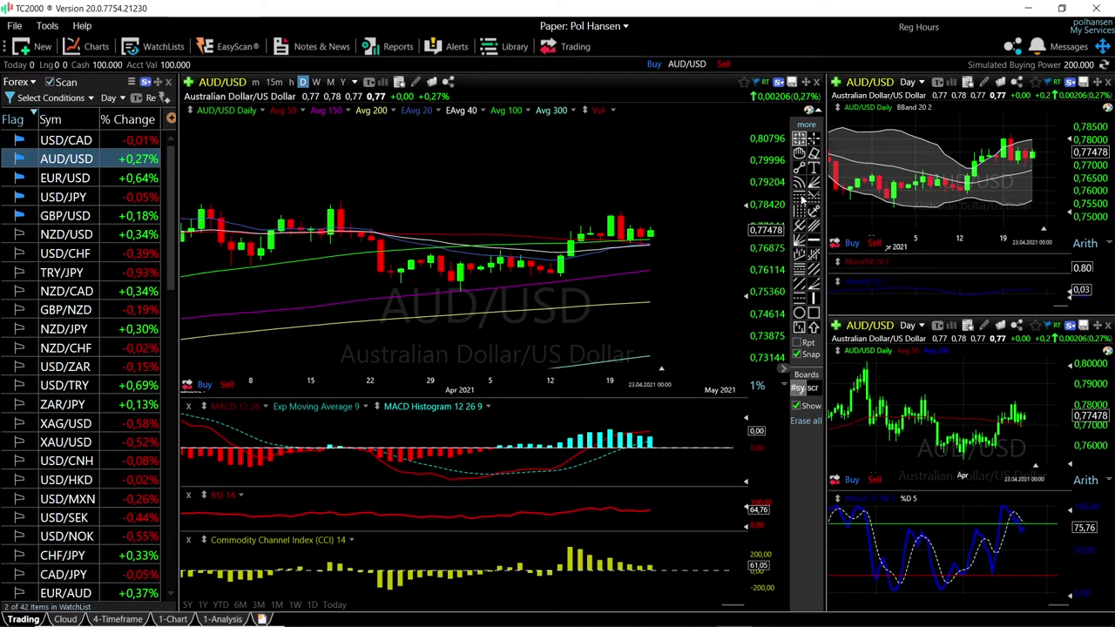
left_click(1031, 172)
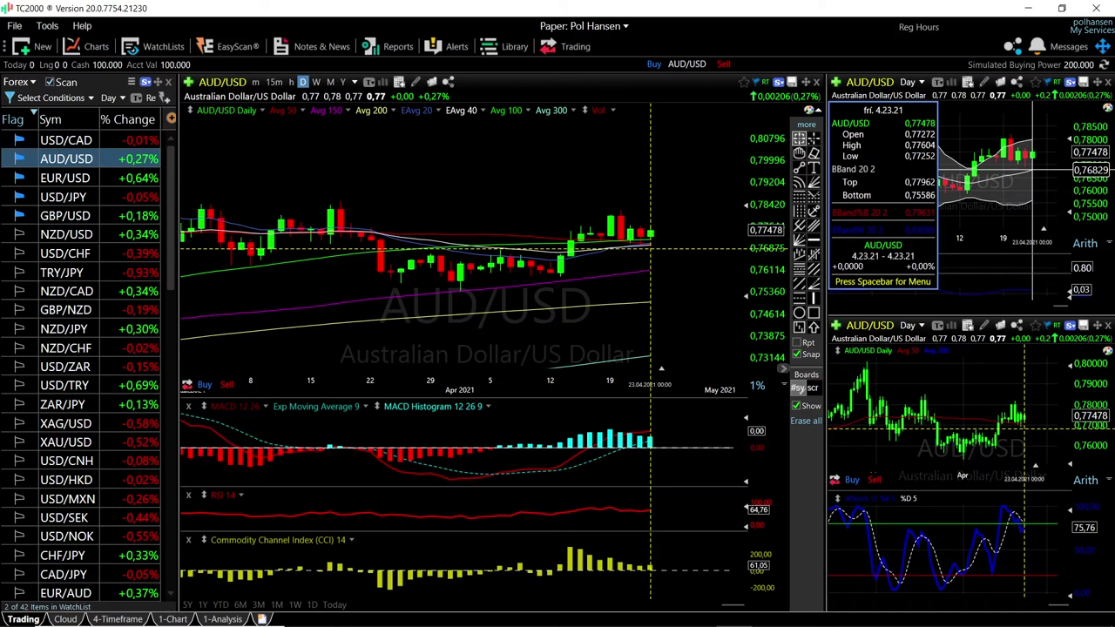
left_click(1031, 147)
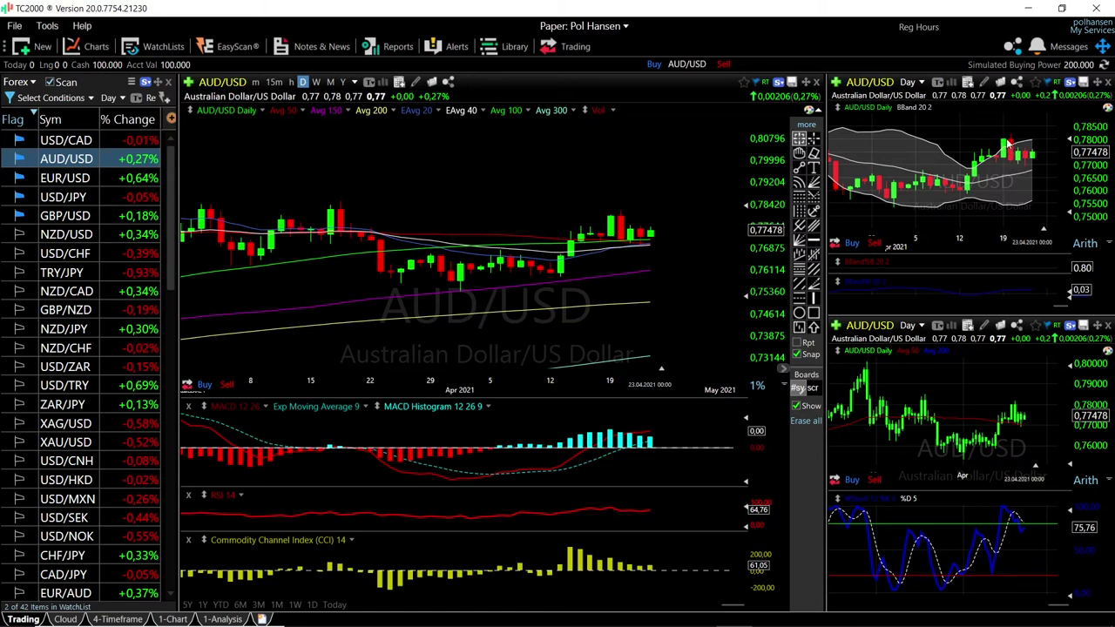
left_click(1032, 171)
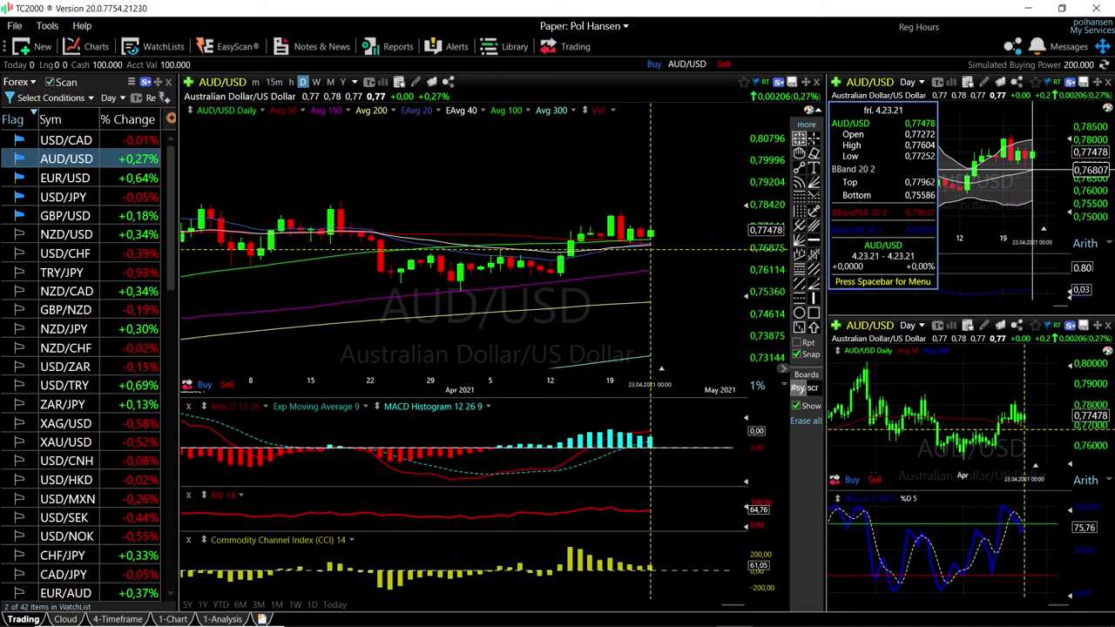
left_click(837, 171)
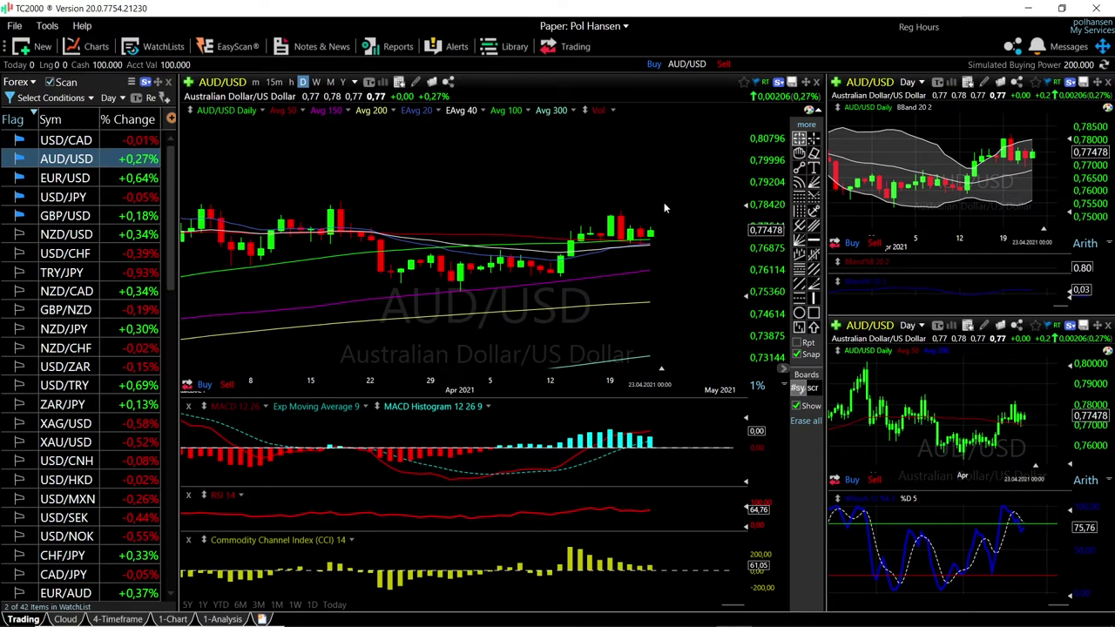
scroll(593, 207, "down", 2)
scroll(592, 207, "down", 2)
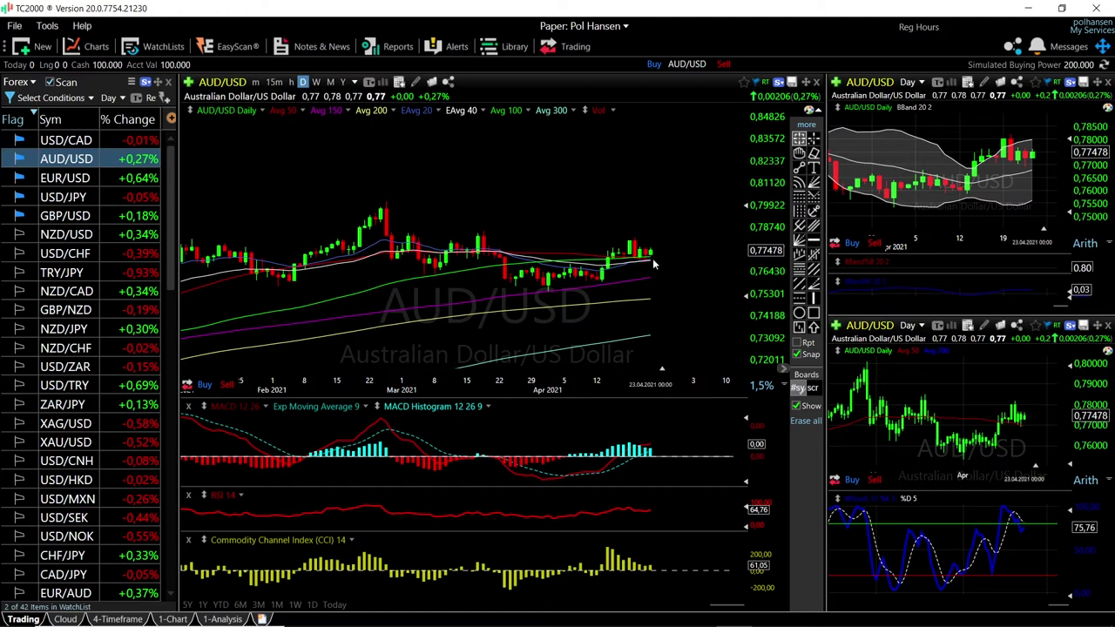
Place a horizontal resistance line at 0.78492 on the AUD/USD chart
left_click(814, 238)
left_click(487, 230)
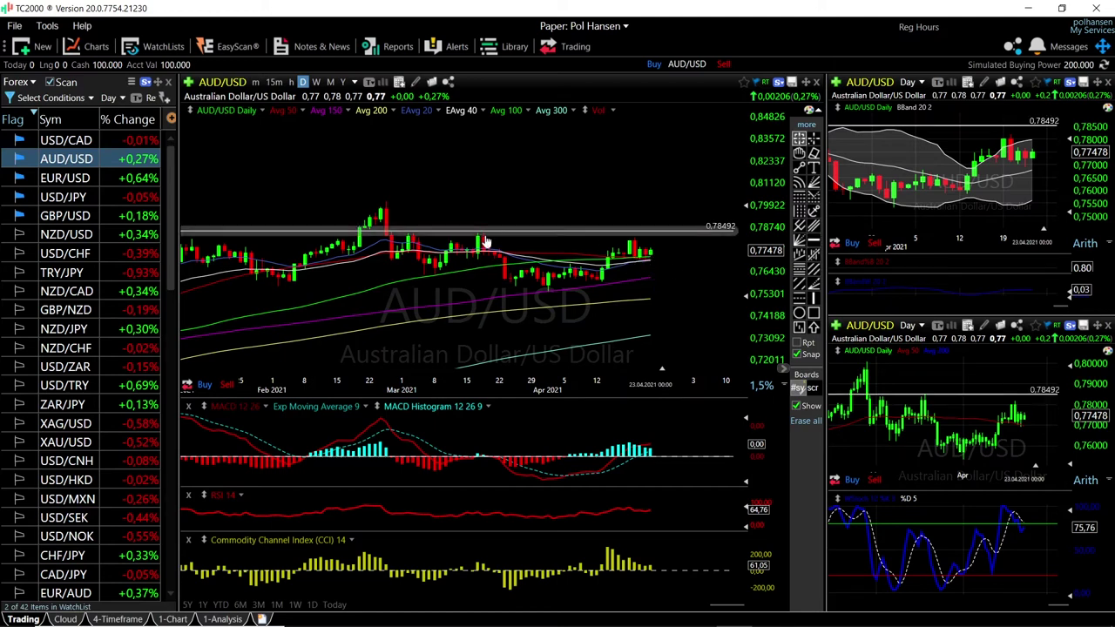